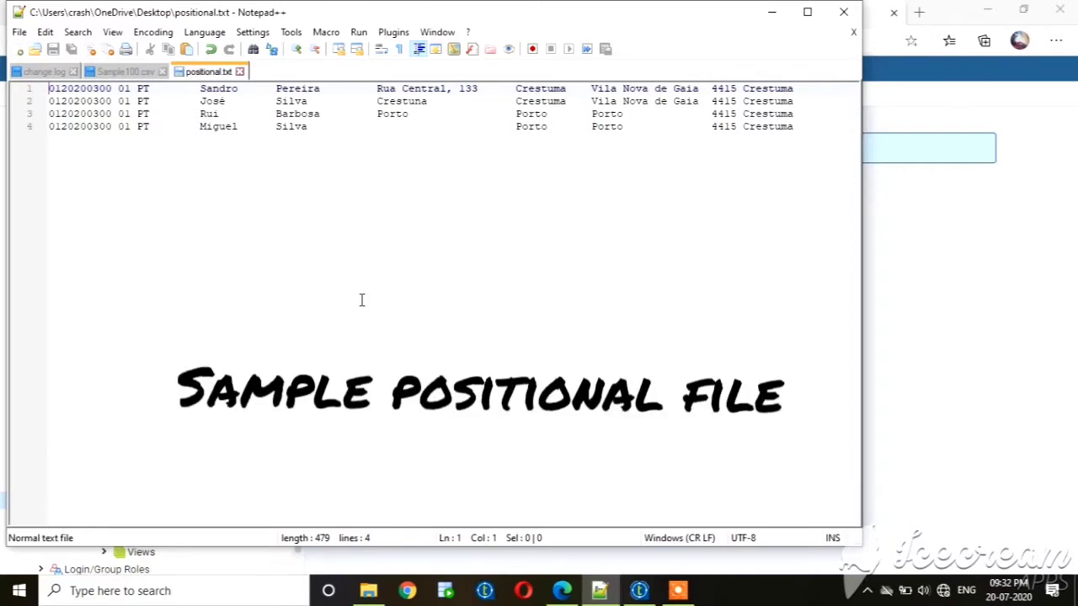
Switch to Talend Open Studio and create a new positional file metadata entry named sample_positional.
{"action": "left_click", "coordinate": [1000, 455]}
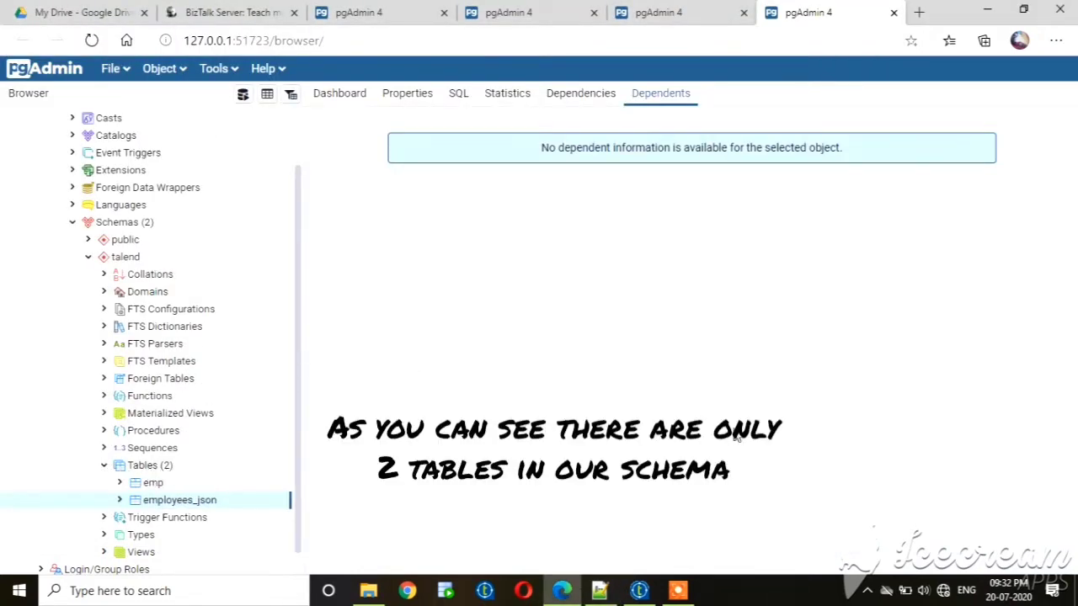
{"action": "left_click", "coordinate": [640, 591]}
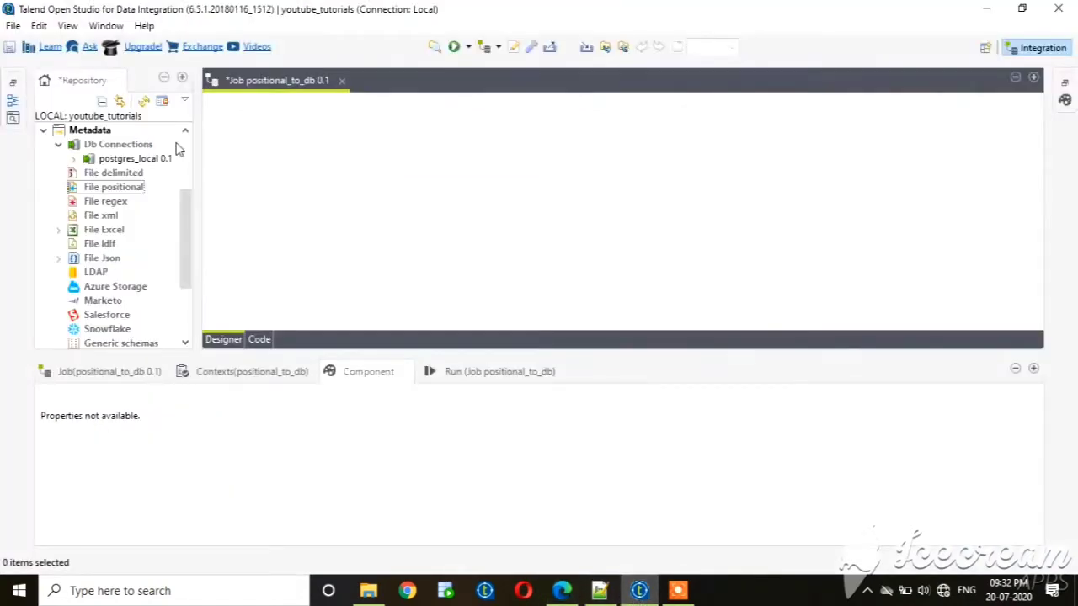
{"action": "right_click", "coordinate": [103, 189]}
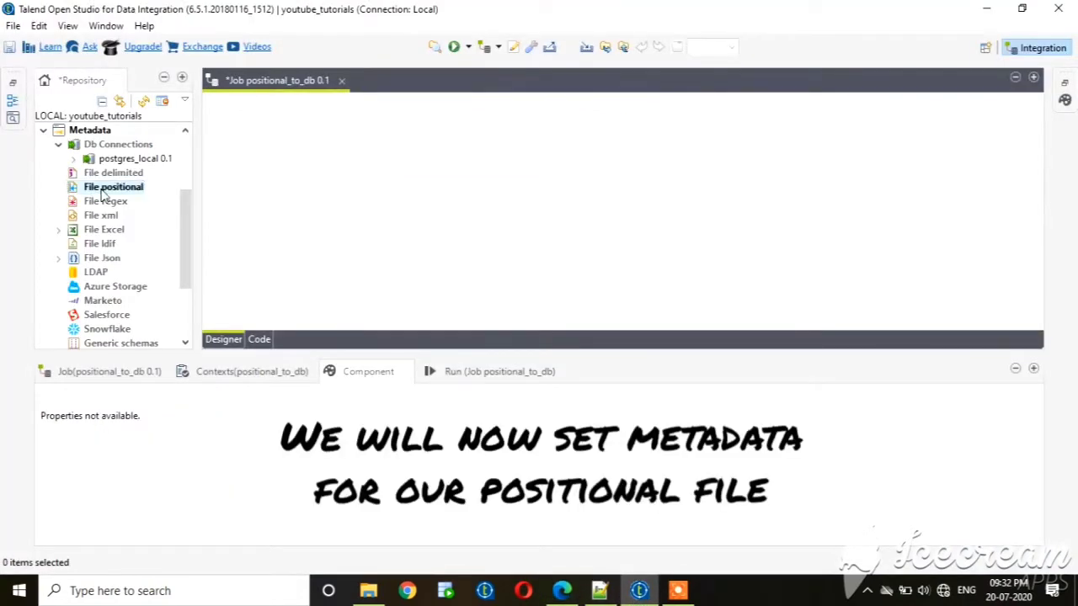
{"action": "left_click", "coordinate": [136, 203]}
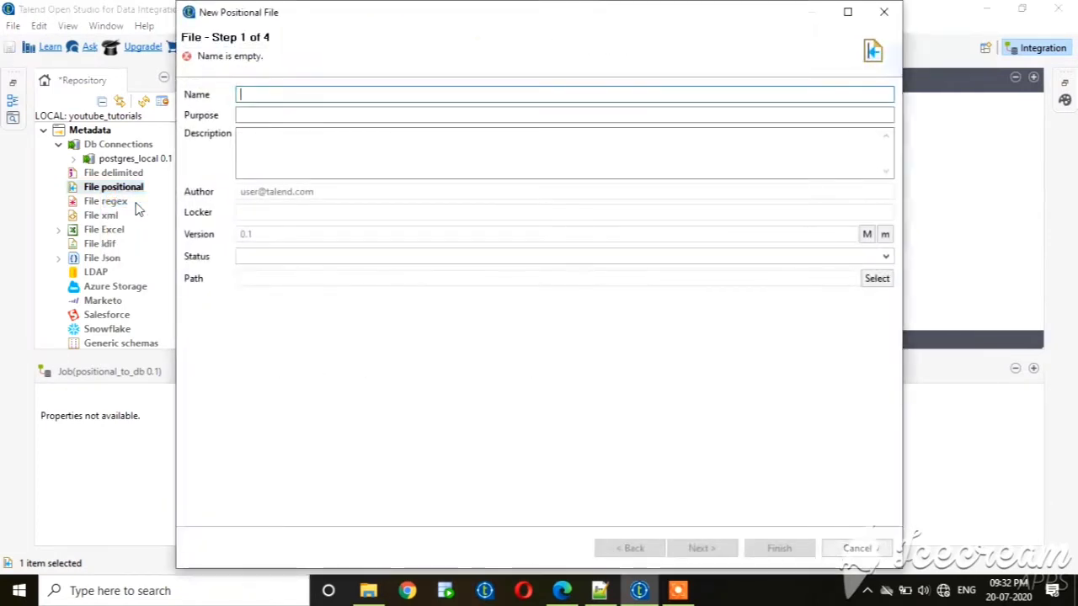
{"action": "type", "text": "sample_p"}
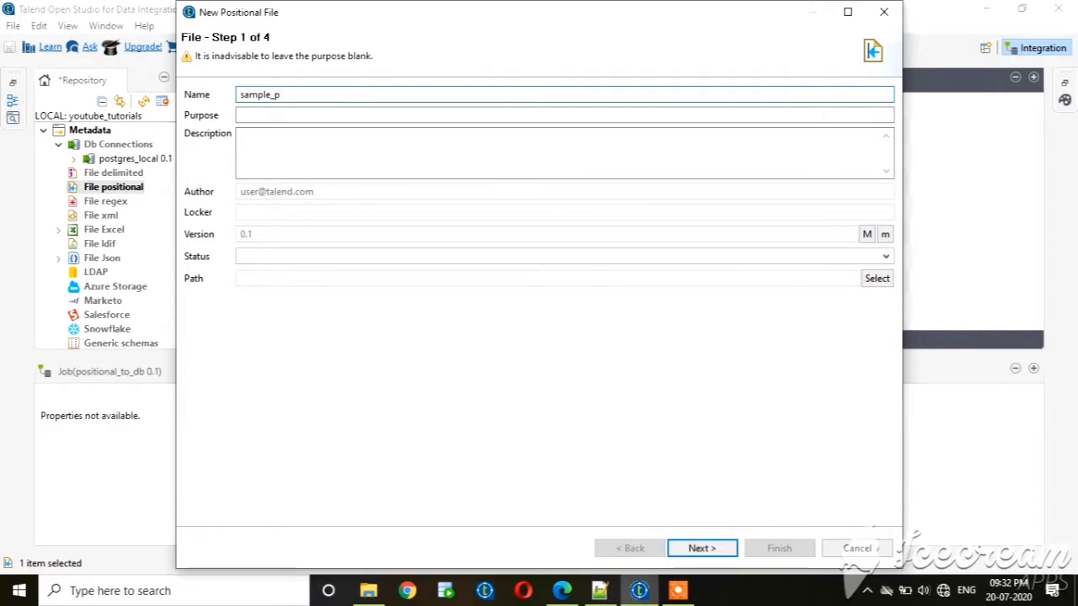
{"action": "type", "text": "itional"}
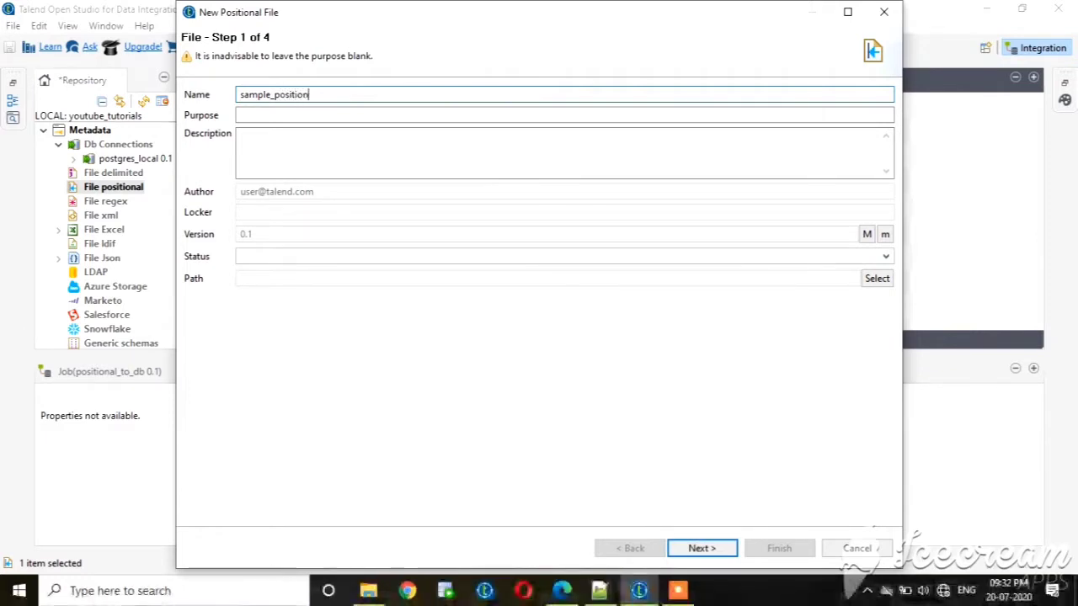
Proceed to the file settings and load positional.txt from the Desktop as the source file.
{"action": "left_click", "coordinate": [715, 549]}
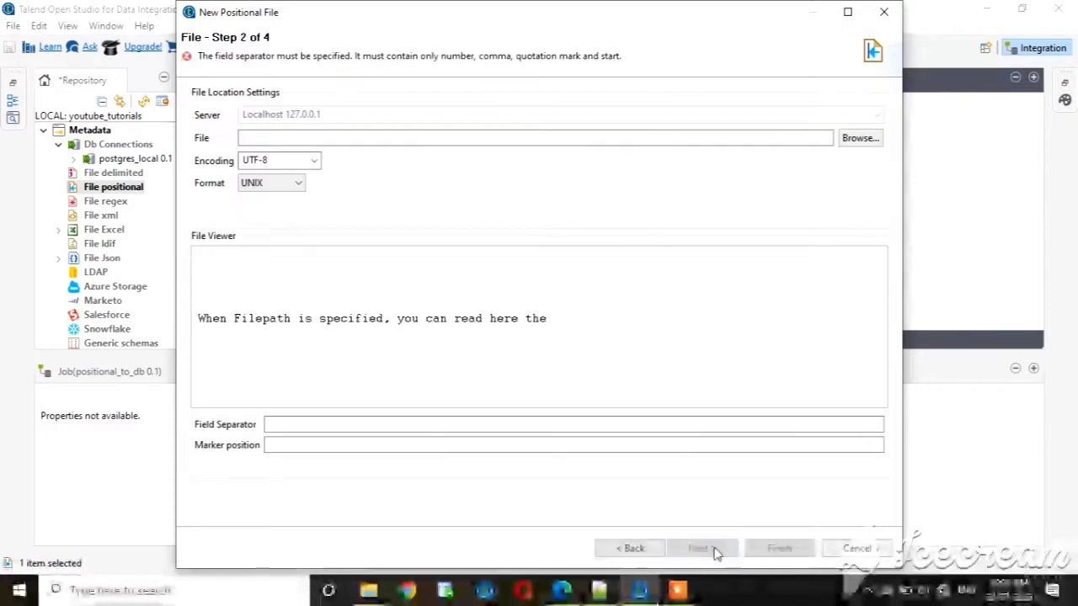
{"action": "left_click", "coordinate": [858, 138]}
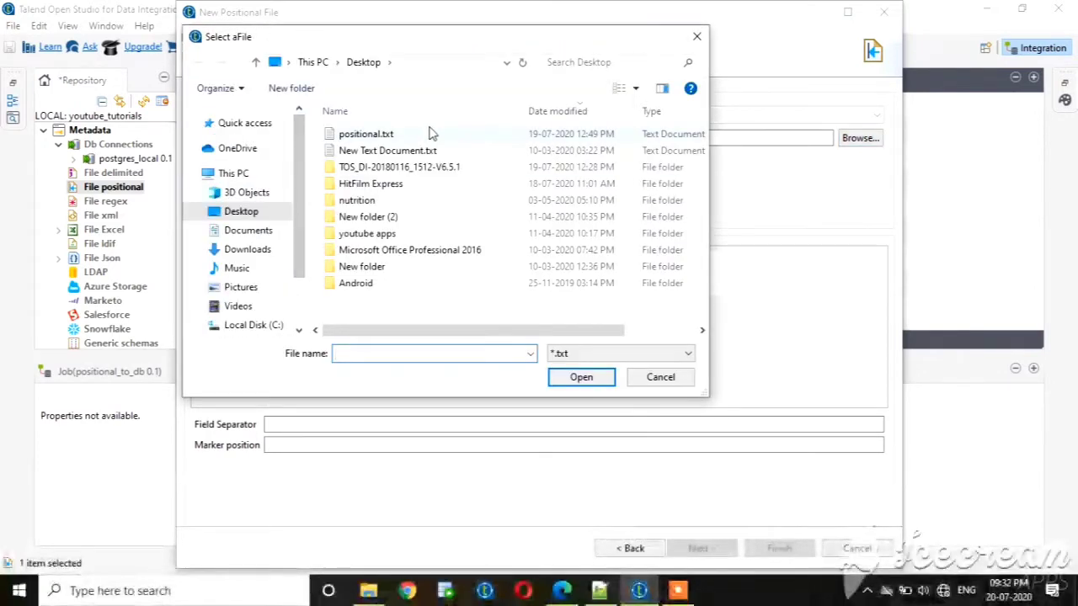
{"action": "double_click", "coordinate": [409, 135]}
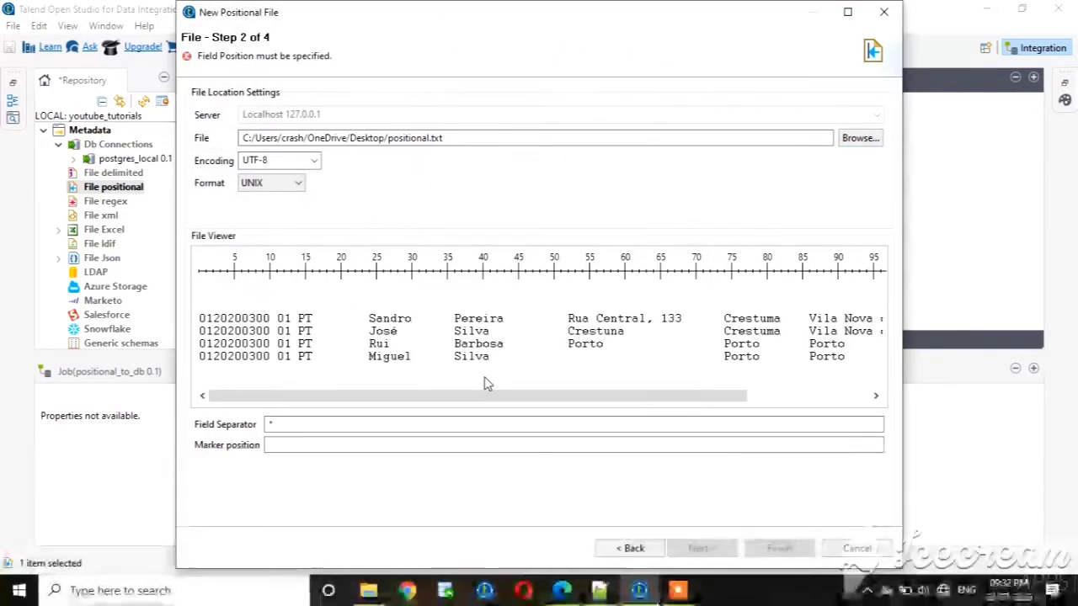
Mark the column boundaries in the file preview at positions 24, 36, 52, 74, 86 and 105, and continue the wizard.
{"action": "left_click", "coordinate": [371, 322]}
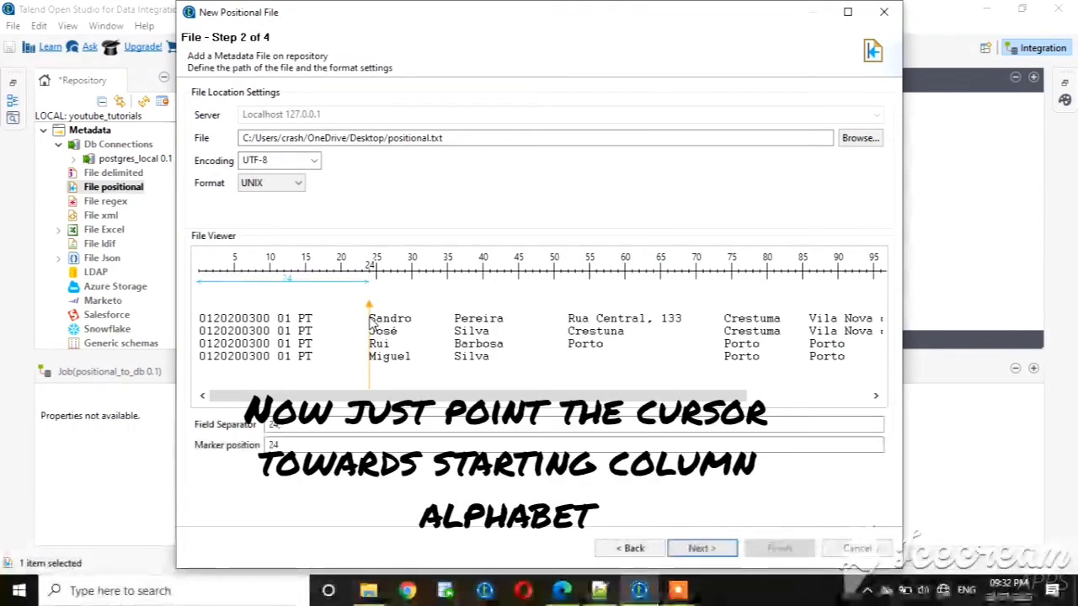
{"action": "left_click", "coordinate": [455, 323]}
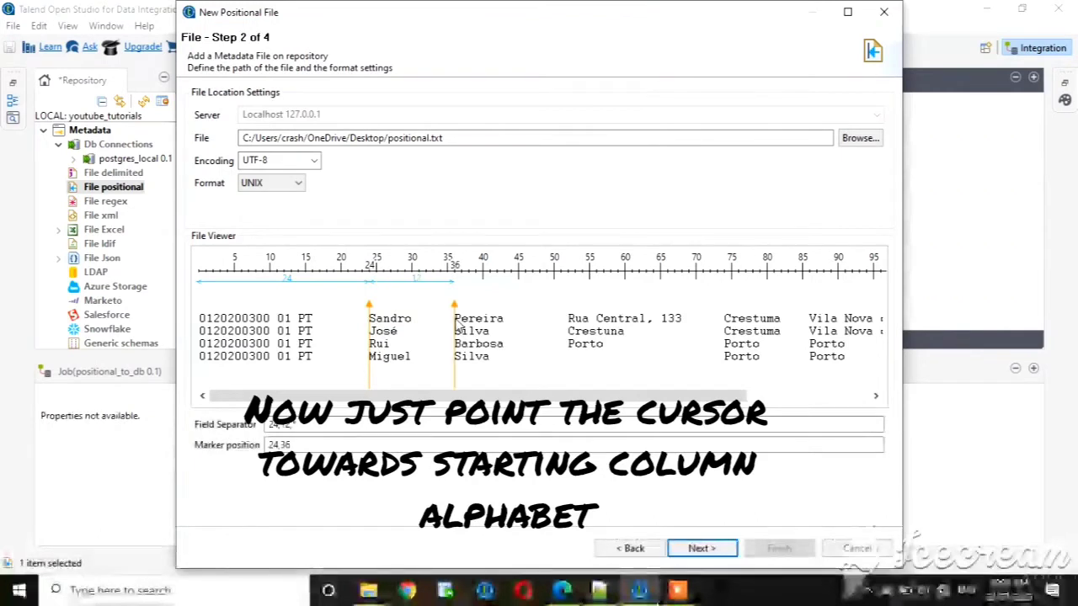
{"action": "left_click", "coordinate": [569, 324]}
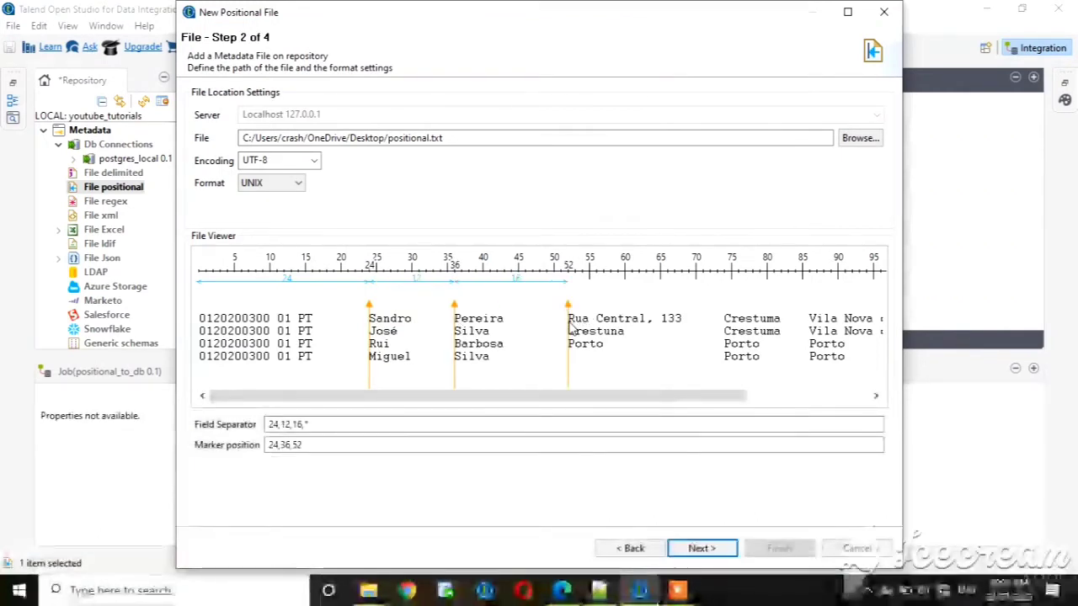
{"action": "left_click", "coordinate": [725, 322]}
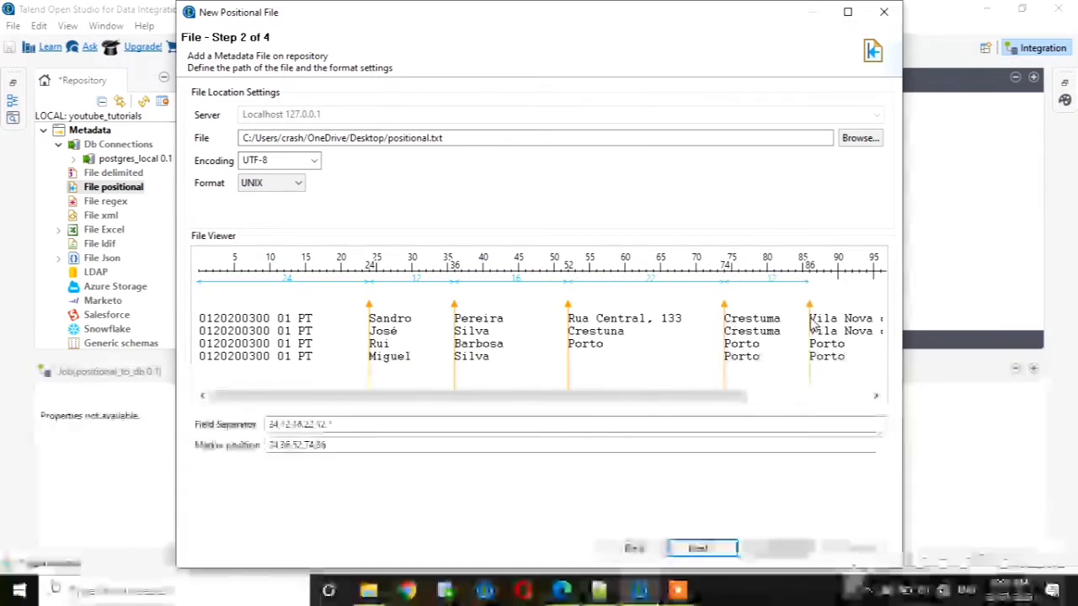
{"action": "left_click_drag", "start_coordinate": [757, 408], "coordinate": [854, 406]}
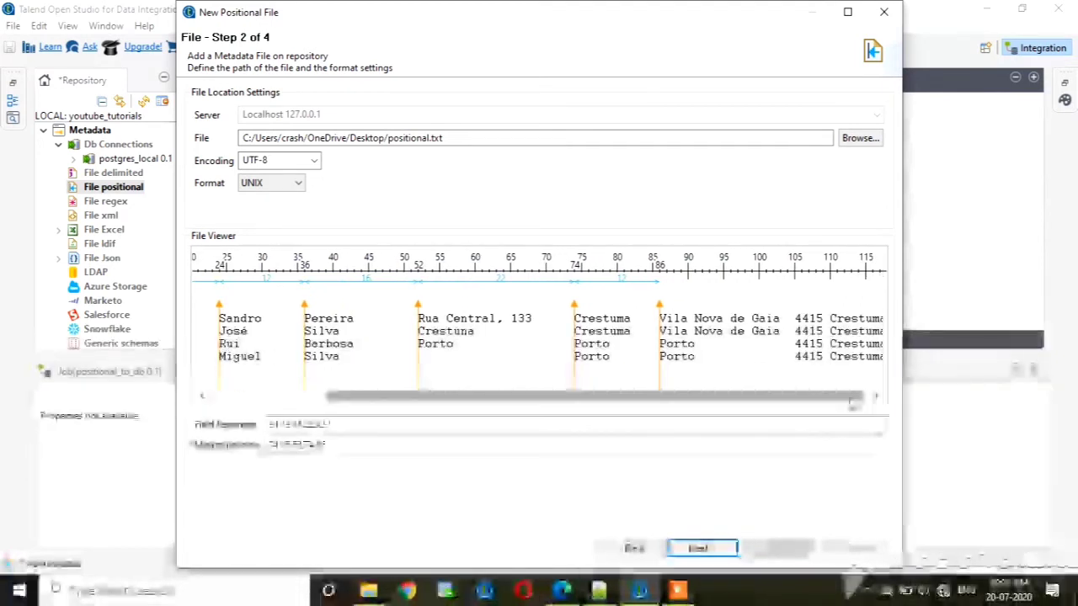
{"action": "left_click", "coordinate": [794, 322]}
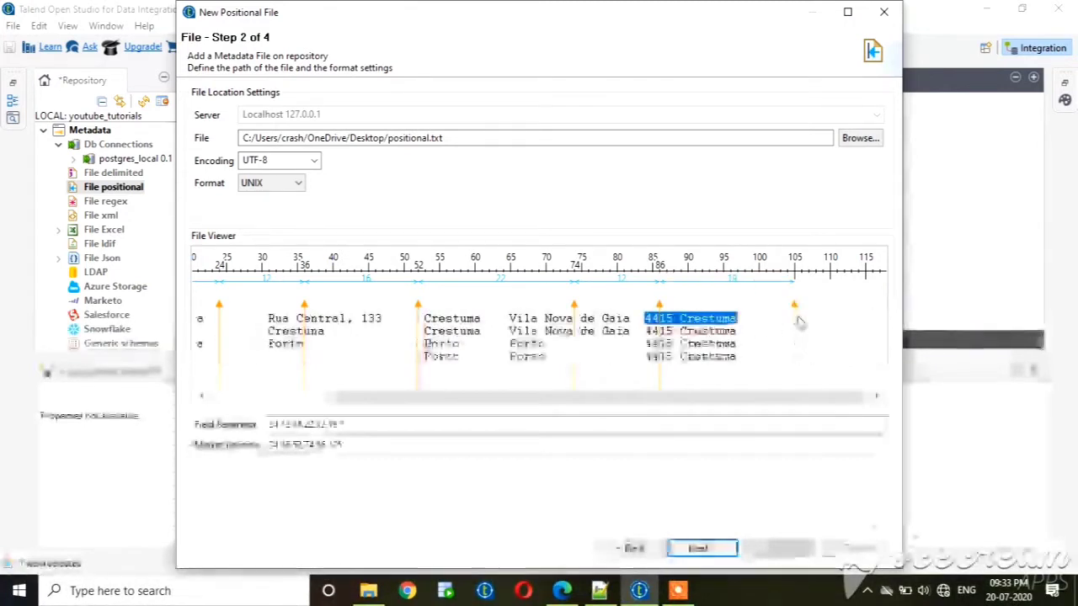
{"action": "left_click", "coordinate": [705, 548]}
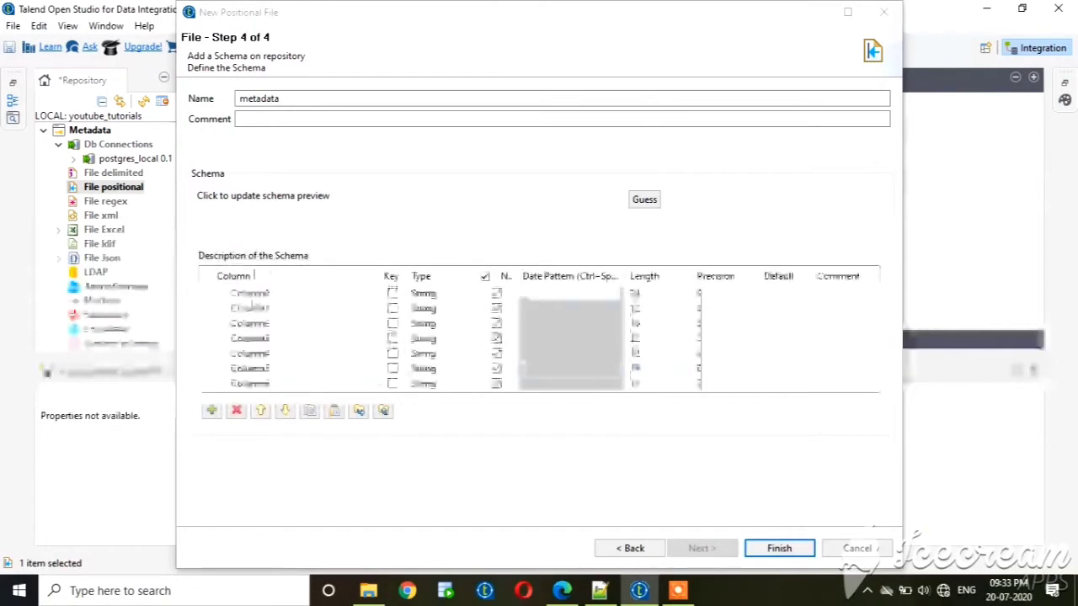
Rename the first three schema columns as id, first_name and last_name.
{"action": "left_click", "coordinate": [247, 292]}
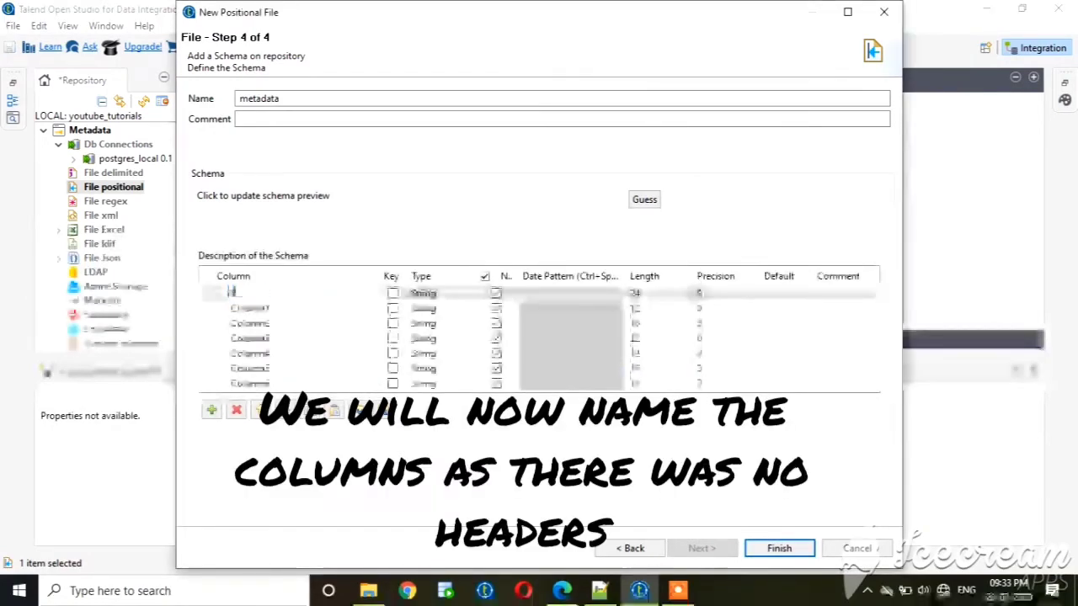
{"action": "type", "text": "id"}
{"action": "left_click", "coordinate": [256, 309]}
{"action": "type", "text": "f"}
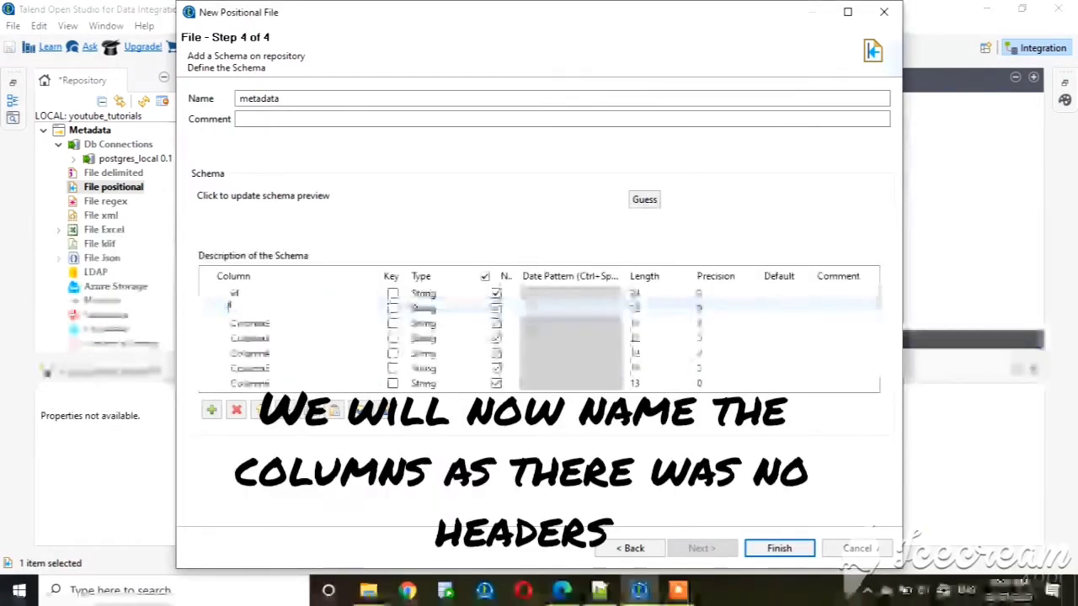
{"action": "type", "text": "irst"}
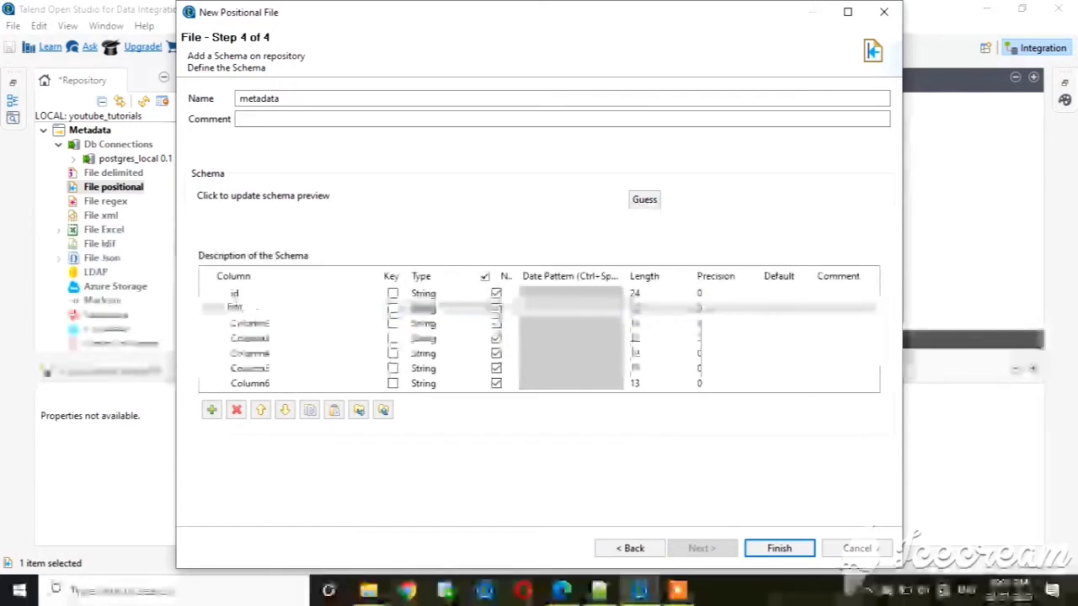
{"action": "type", "text": "_name"}
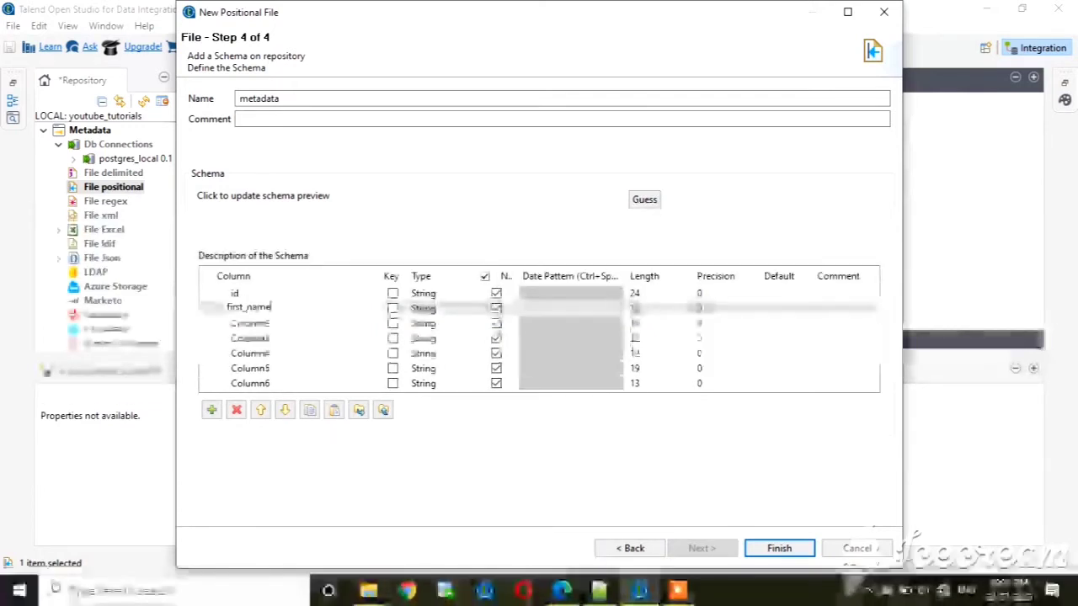
{"action": "left_click", "coordinate": [258, 323]}
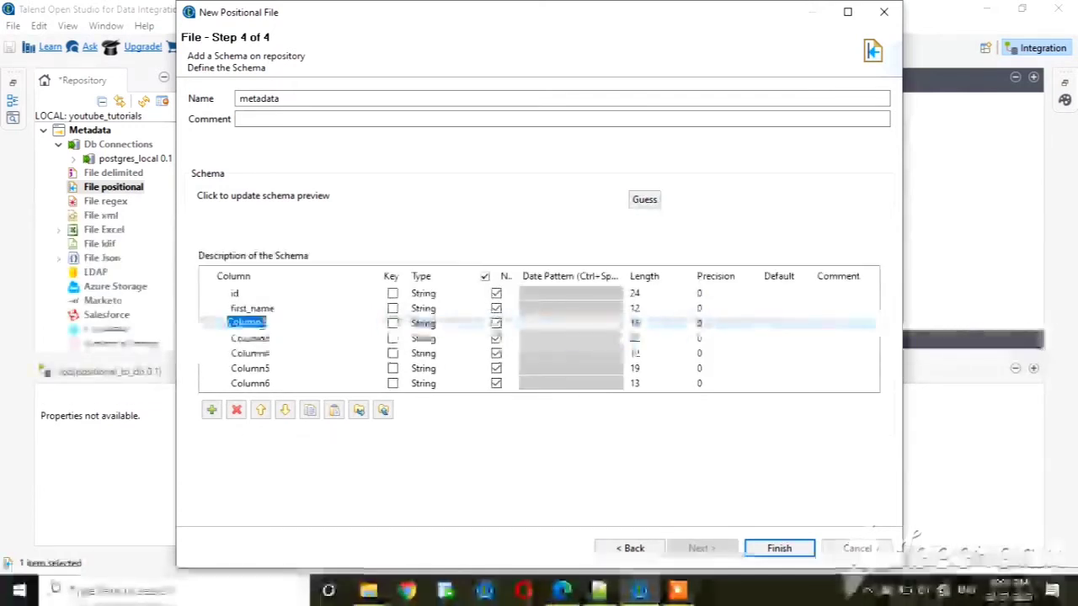
{"action": "type", "text": "last_name"}
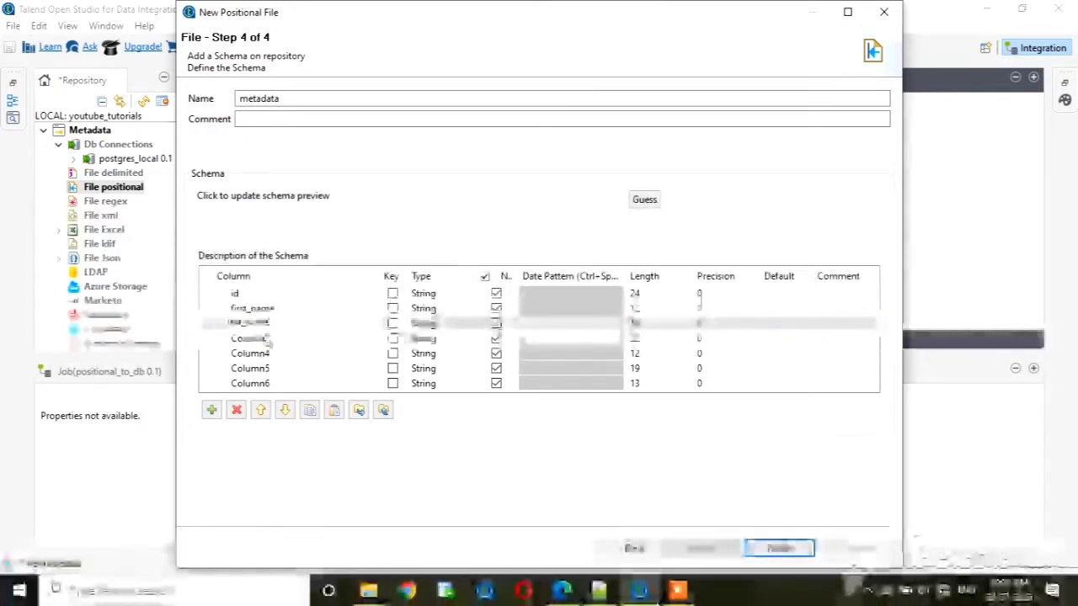
Rename the remaining four schema columns as address, city, state and country.
{"action": "left_click", "coordinate": [267, 338]}
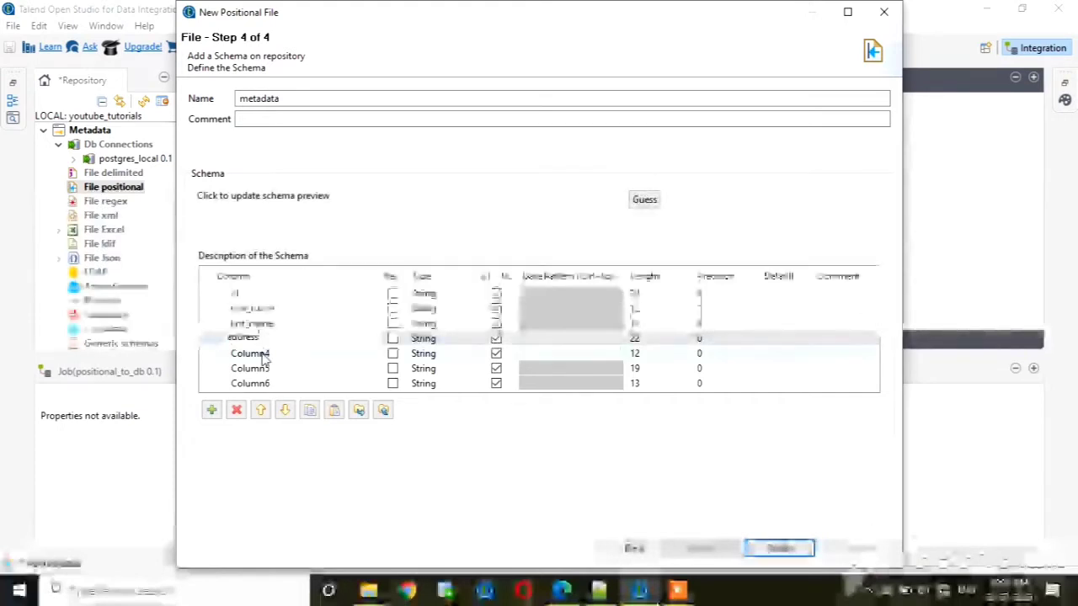
{"action": "left_click", "coordinate": [263, 353]}
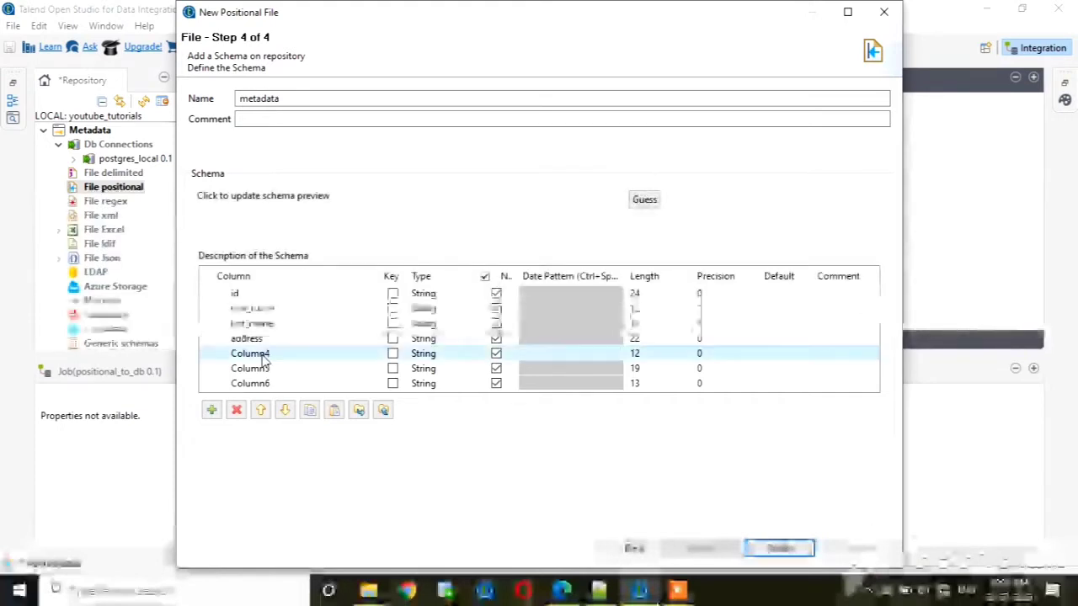
{"action": "type", "text": "city"}
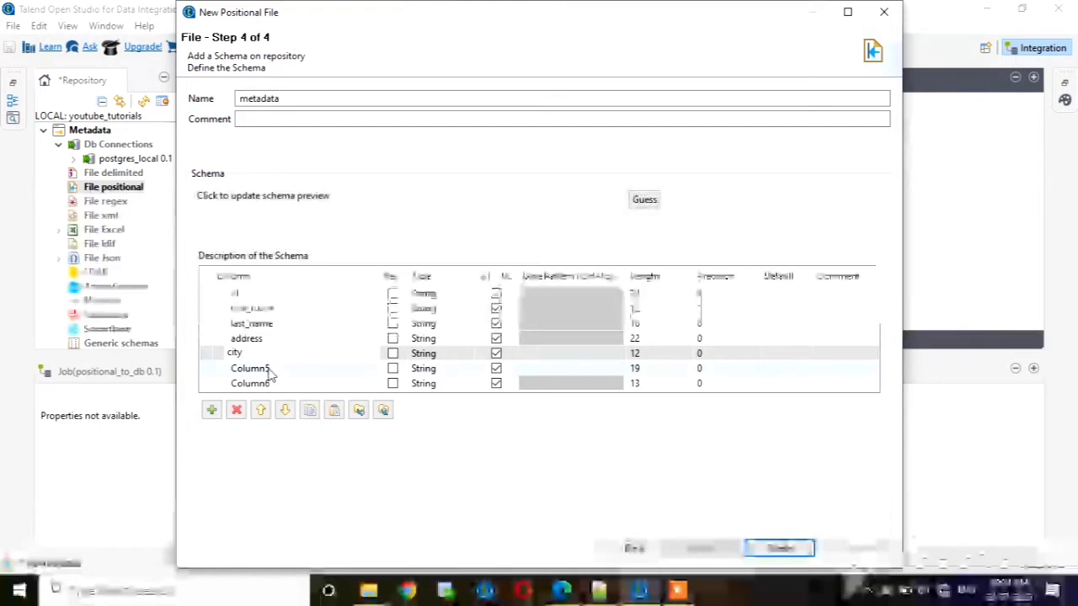
{"action": "left_click", "coordinate": [267, 369]}
{"action": "type", "text": "s"}
{"action": "type", "text": "tat"}
{"action": "type", "text": "e"}
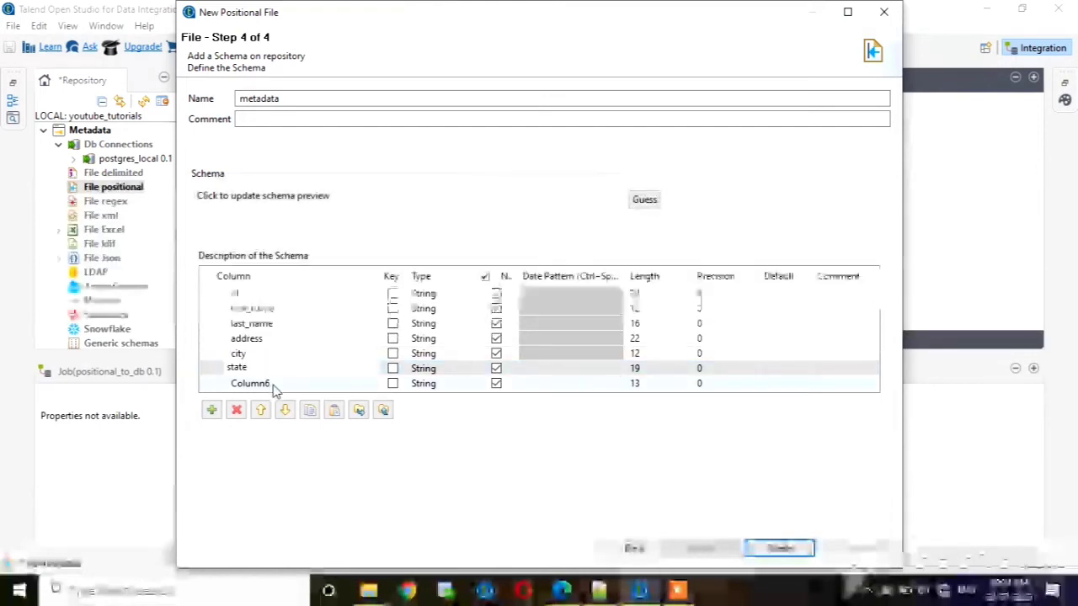
{"action": "left_click", "coordinate": [267, 383]}
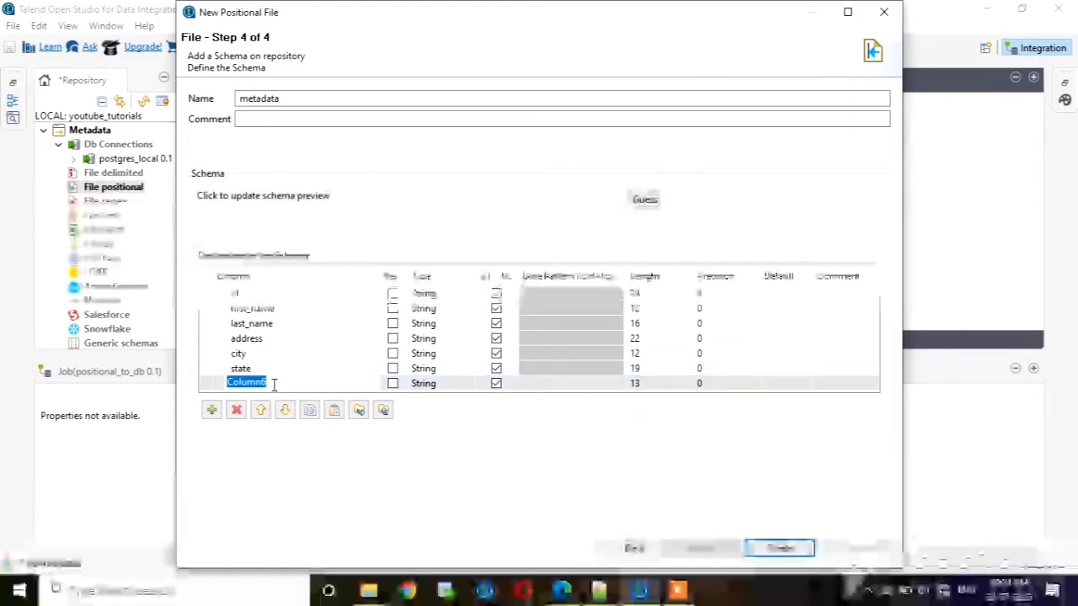
{"action": "type", "text": "count"}
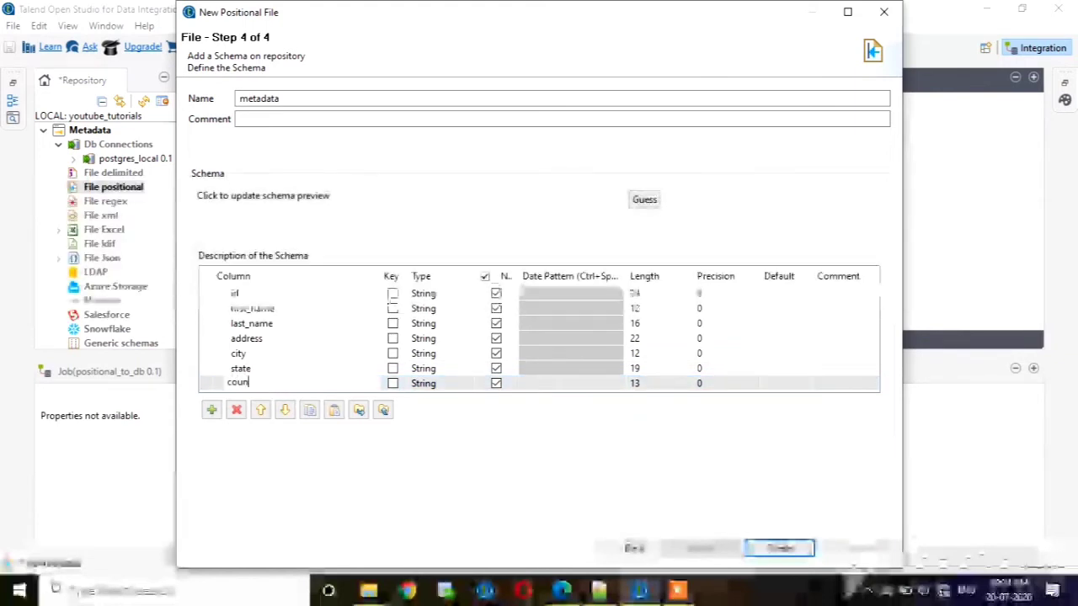
{"action": "type", "text": "ry"}
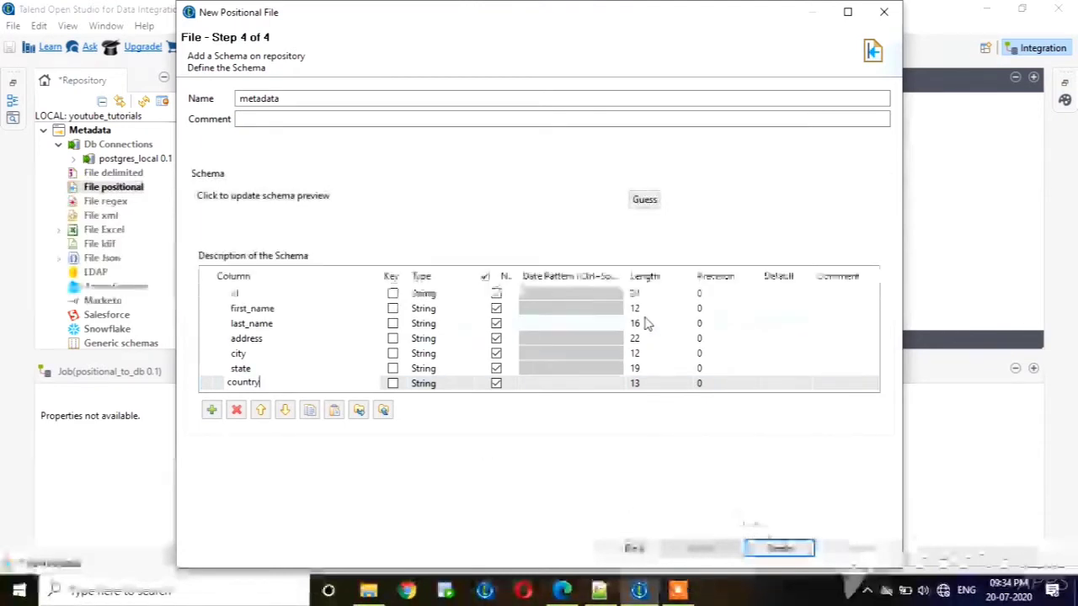
Set the length of the first_name and city columns to 50 and finish the positional file metadata.
{"action": "left_click", "coordinate": [642, 307]}
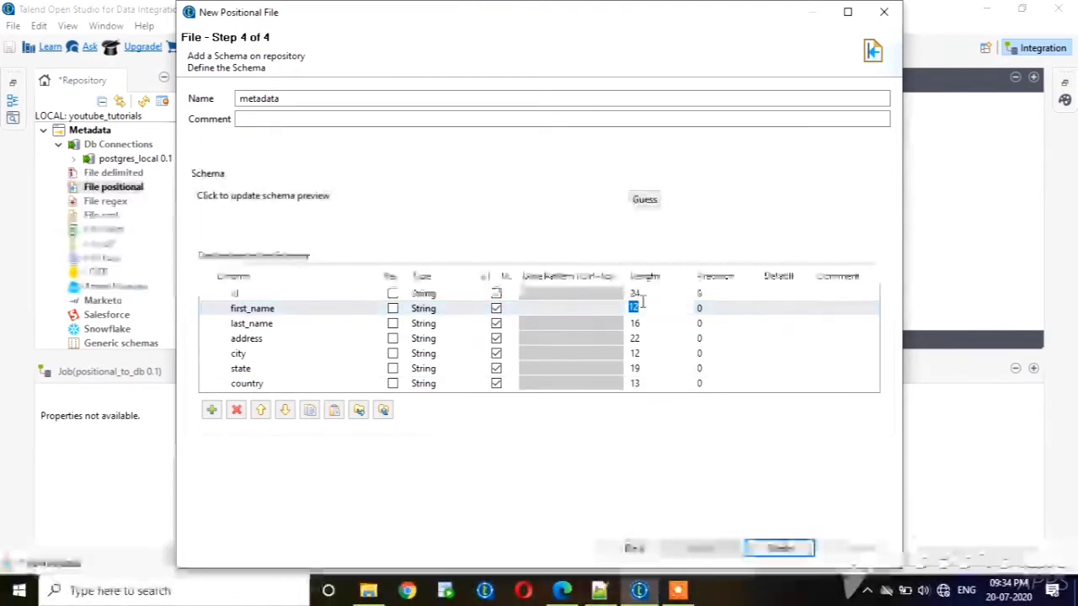
{"action": "type", "text": "5"}
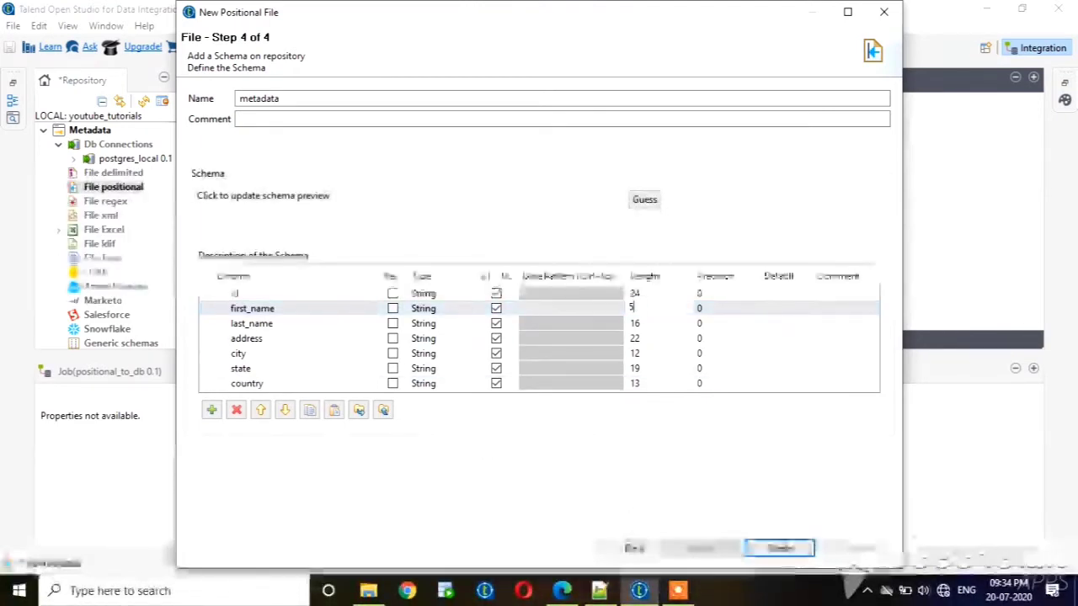
{"action": "type", "text": "0"}
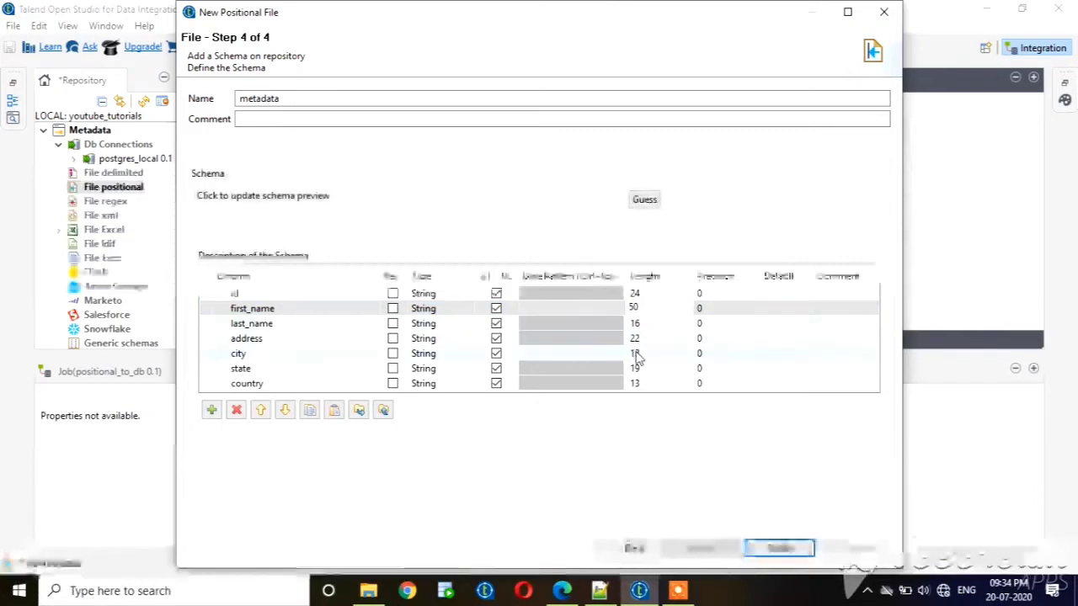
{"action": "left_click", "coordinate": [637, 356]}
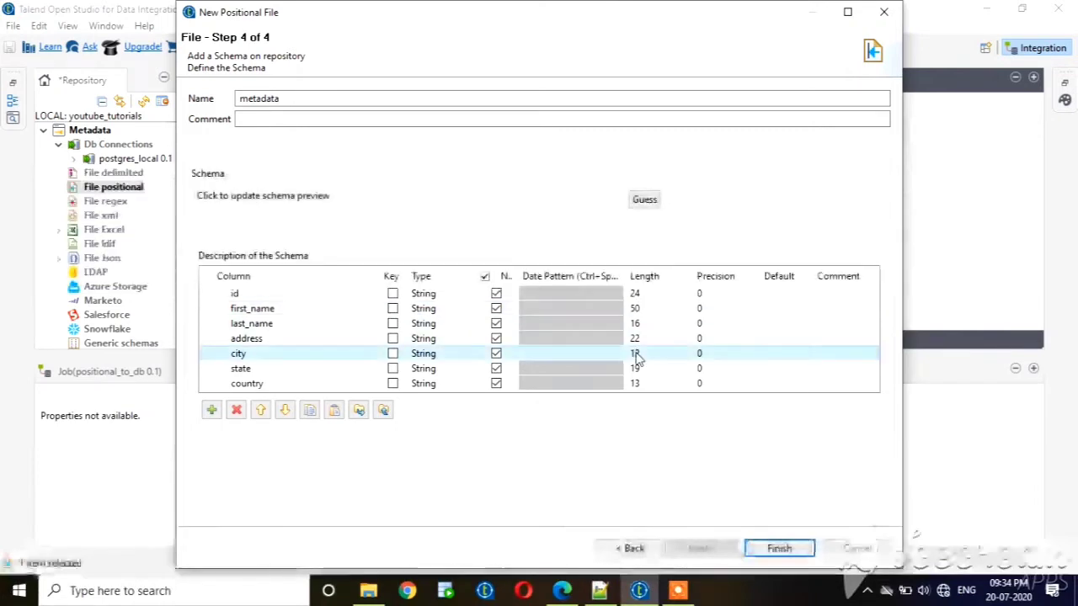
{"action": "left_click", "coordinate": [637, 356]}
{"action": "type", "text": "50"}
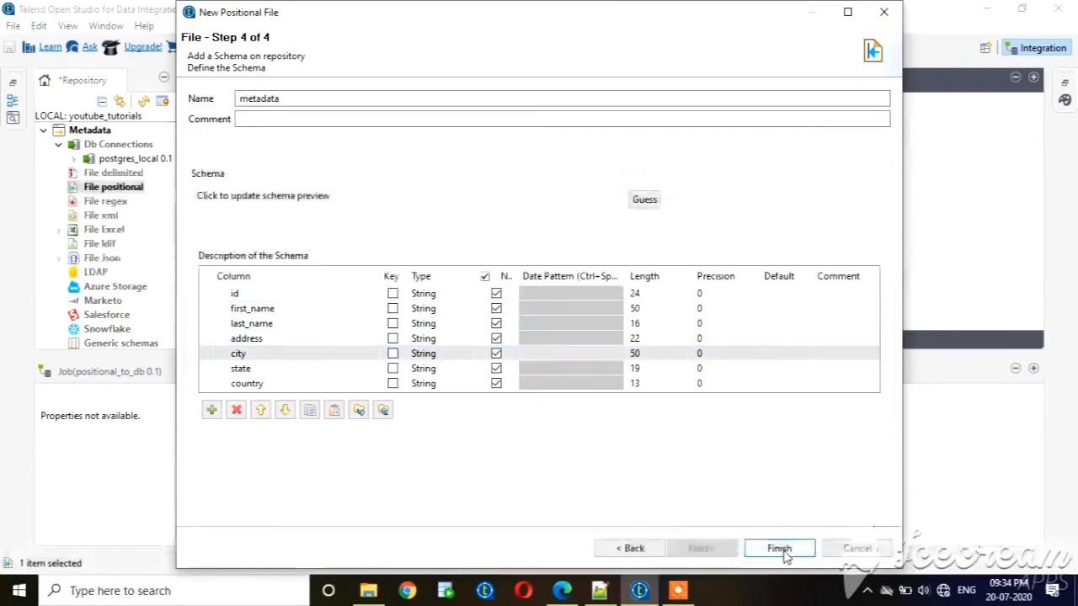
{"action": "left_click", "coordinate": [779, 548]}
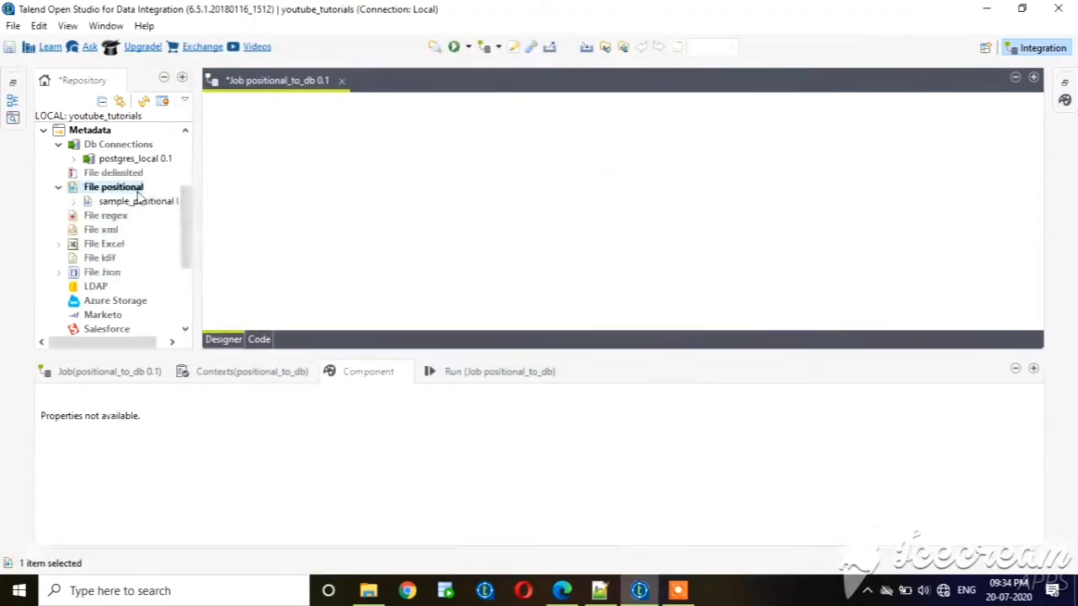
Add a tPrejob component near the upper part of the job canvas.
{"action": "left_click", "coordinate": [401, 129]}
{"action": "type", "text": "tpre"}
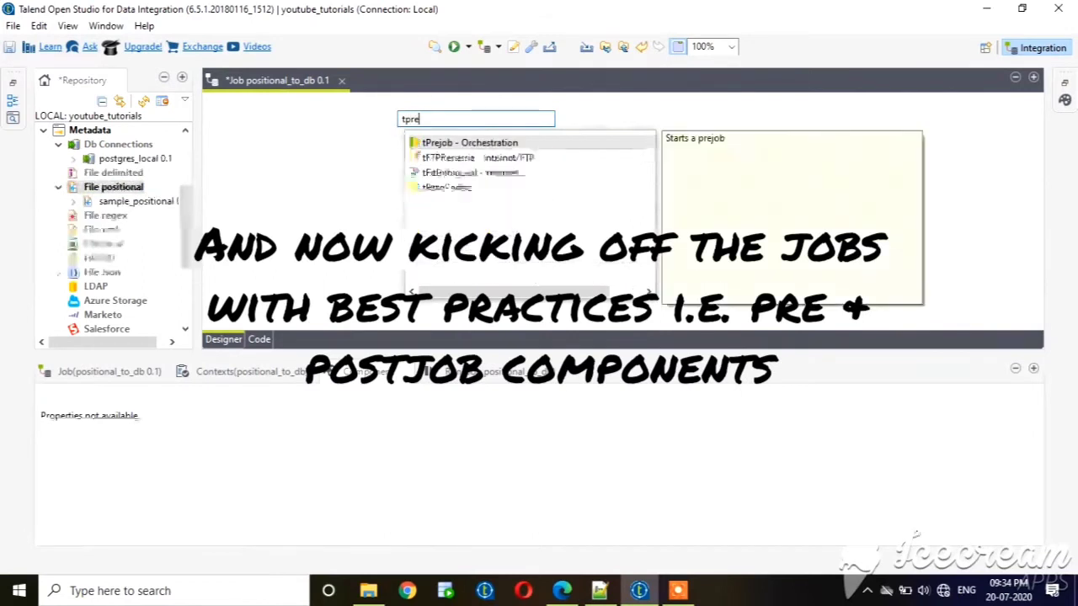
{"action": "left_click", "coordinate": [445, 144]}
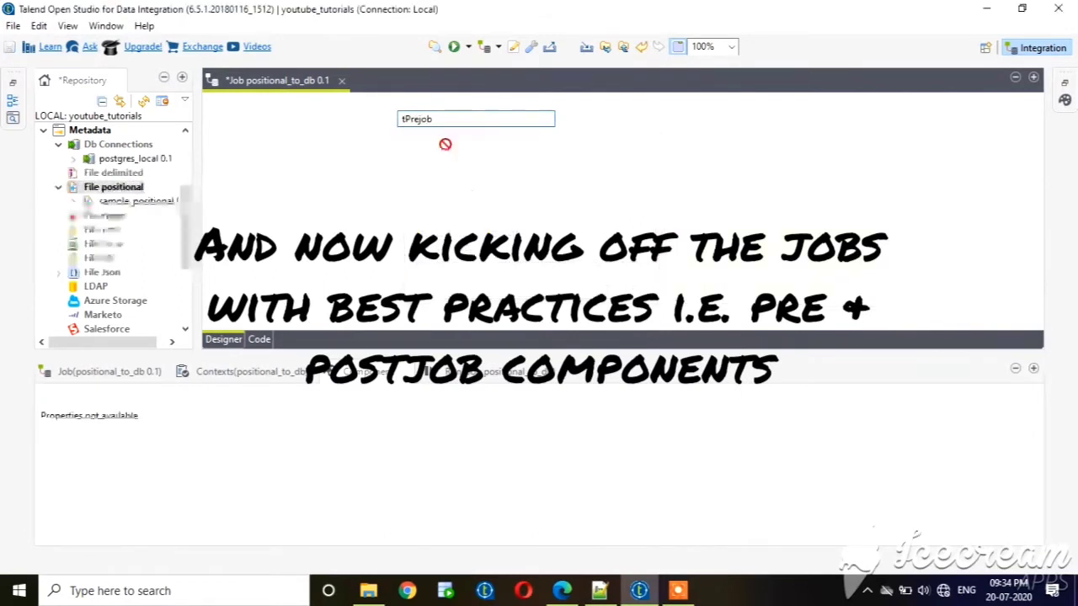
Add a tPostjob component low on the job canvas and align it directly below tPrejob.
{"action": "left_click", "coordinate": [417, 319]}
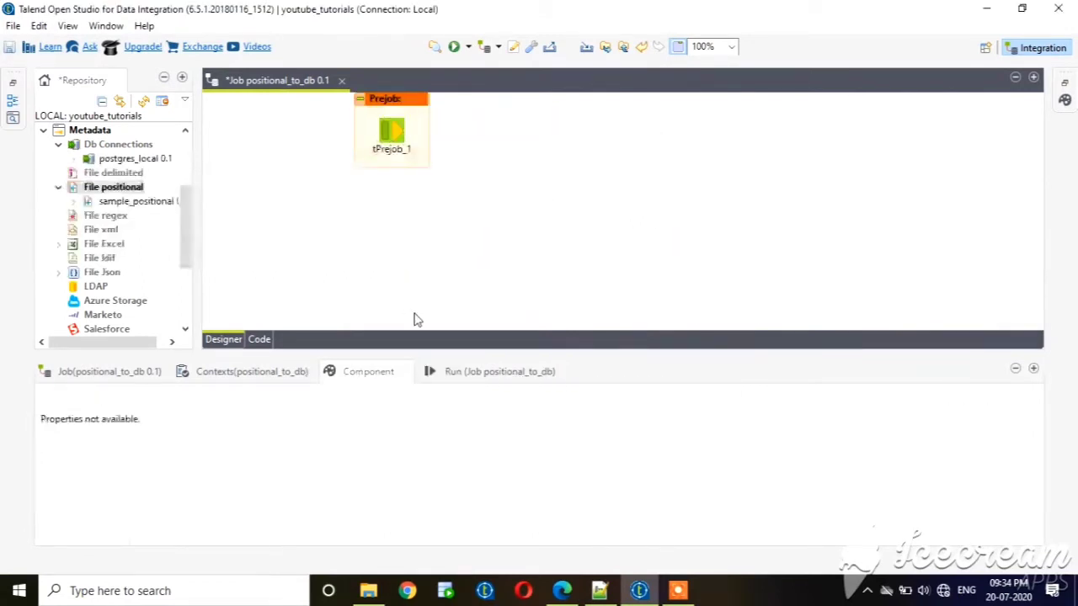
{"action": "type", "text": "t"}
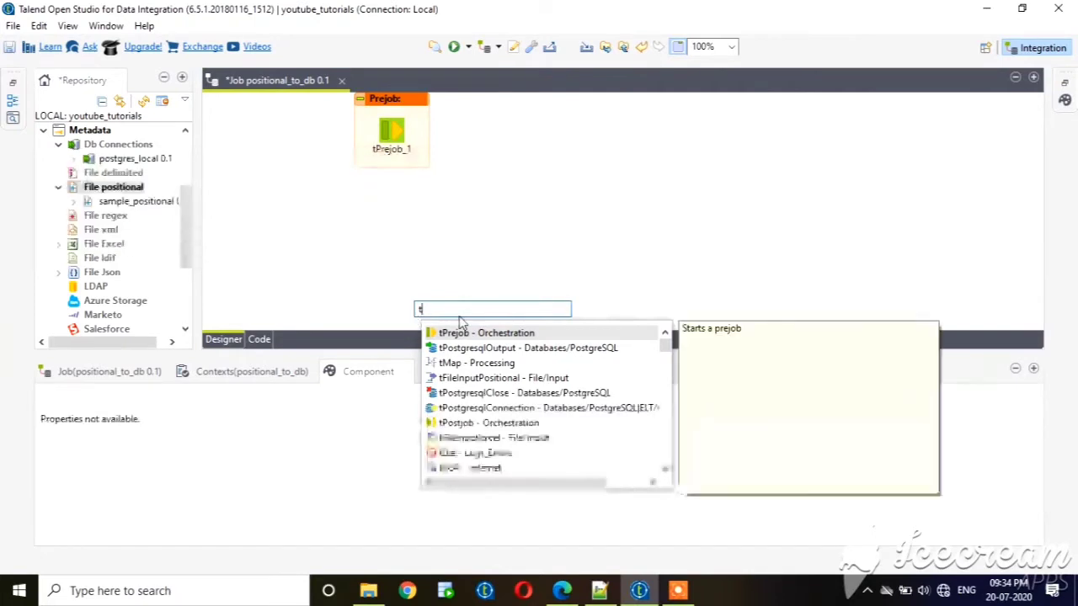
{"action": "type", "text": "po"}
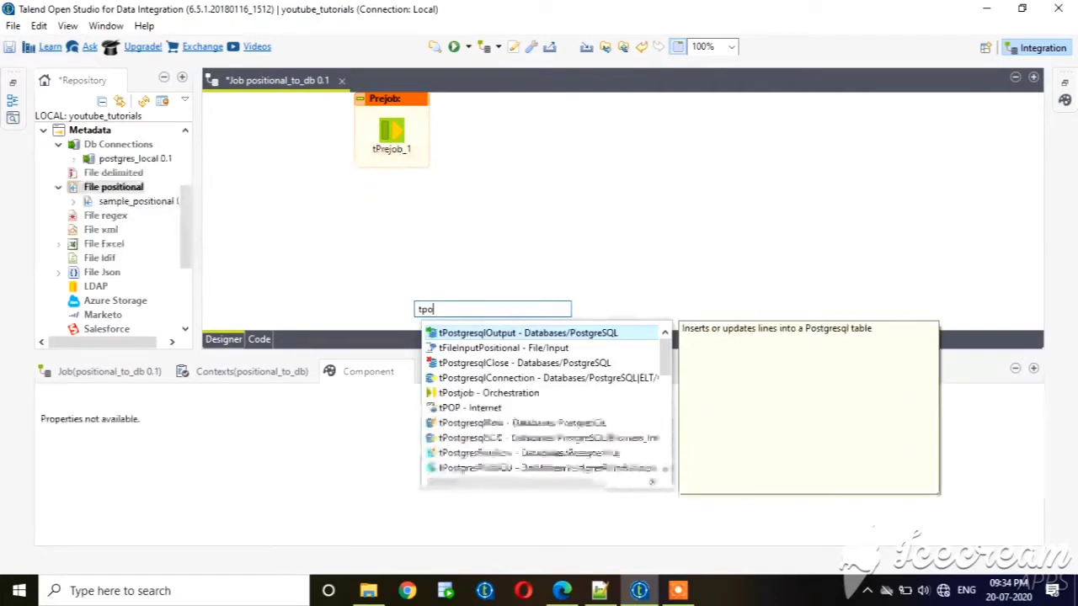
{"action": "double_click", "coordinate": [486, 393]}
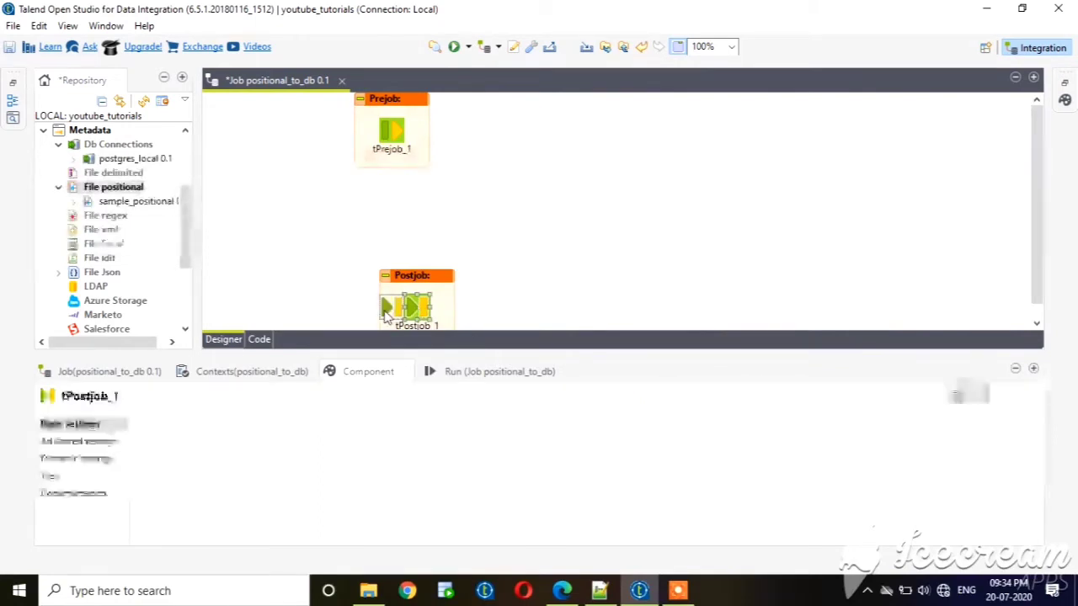
{"action": "left_click_drag", "start_coordinate": [386, 317], "coordinate": [386, 315]}
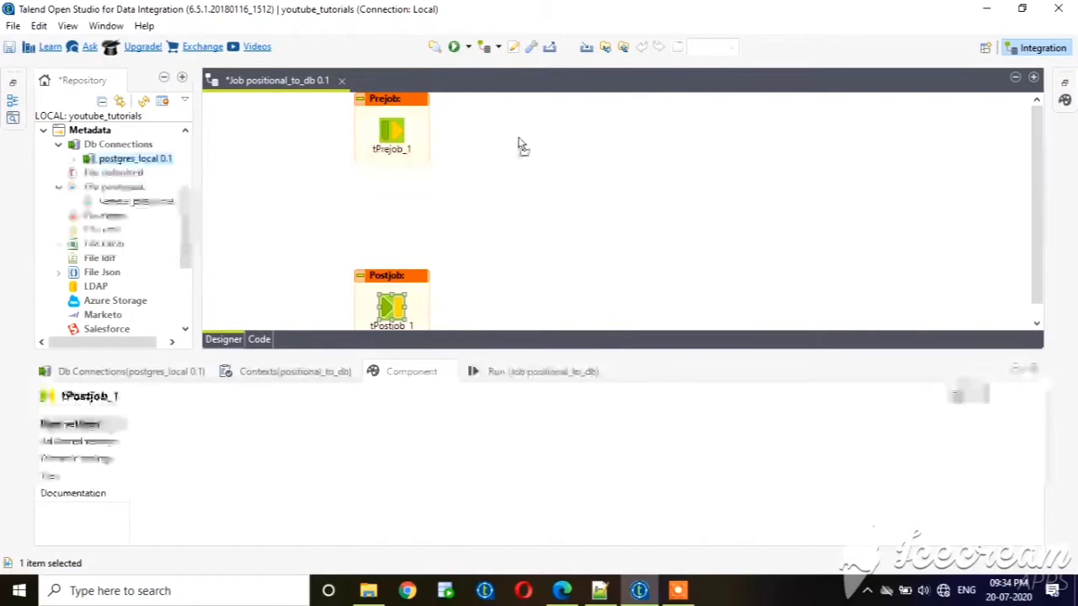
Place the postgres_local metadata beside tPrejob as a tPostgresqlConnection and link tPrejob to it with an OnComponentOk trigger.
{"action": "left_click_drag", "start_coordinate": [522, 145], "coordinate": [519, 144]}
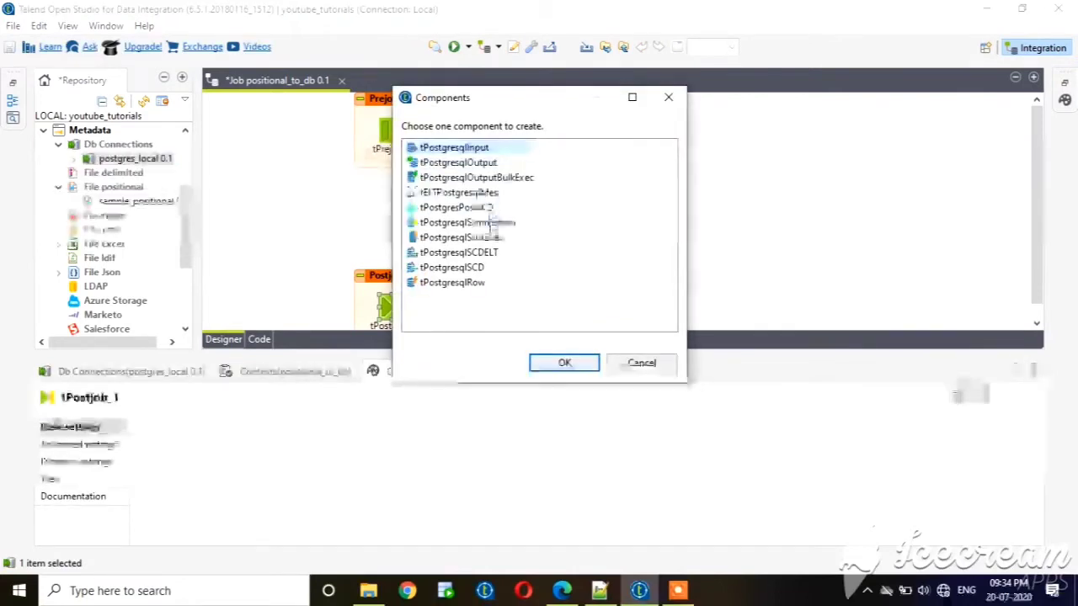
{"action": "double_click", "coordinate": [490, 222]}
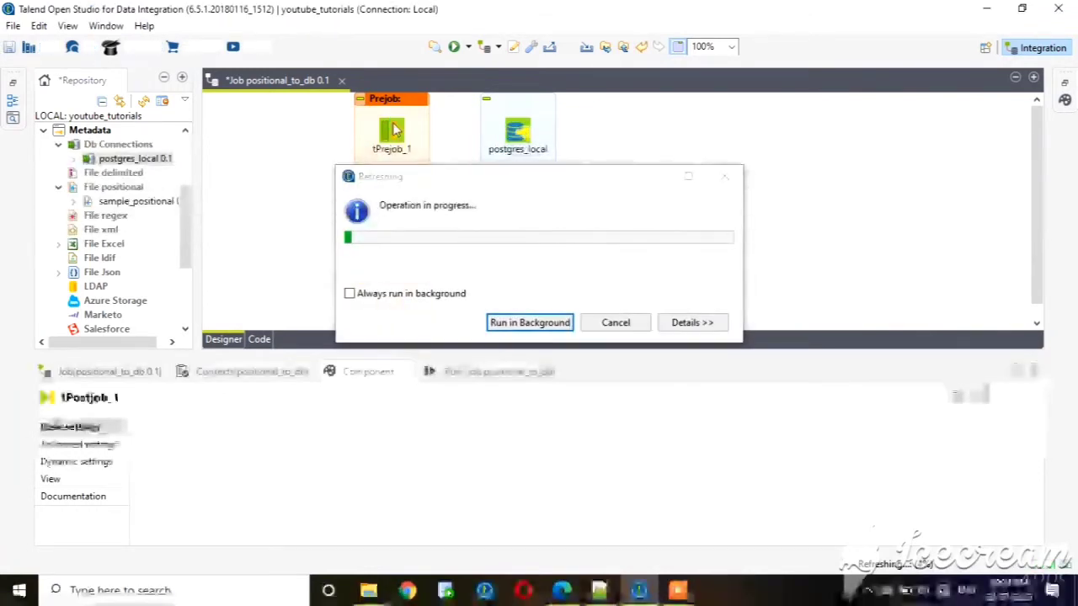
{"action": "right_click", "coordinate": [396, 126]}
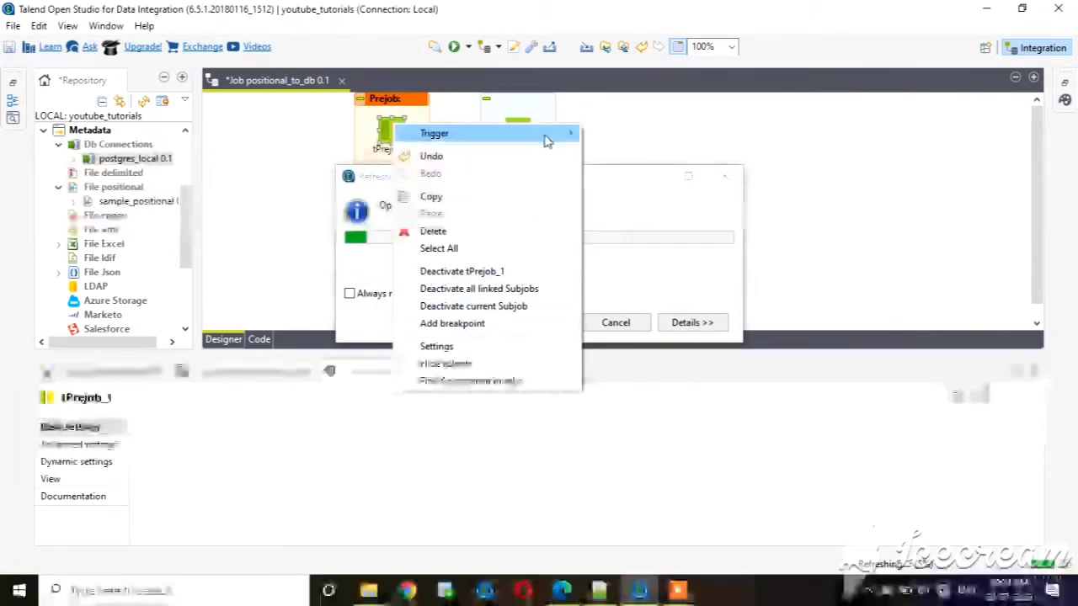
{"action": "left_click", "coordinate": [644, 133]}
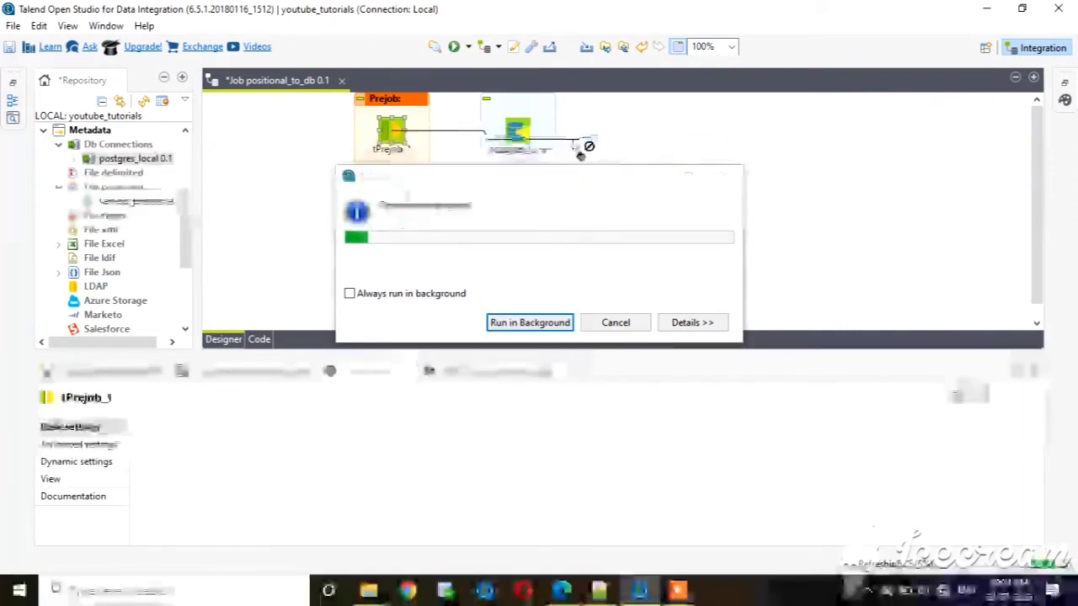
{"action": "left_click", "coordinate": [513, 133]}
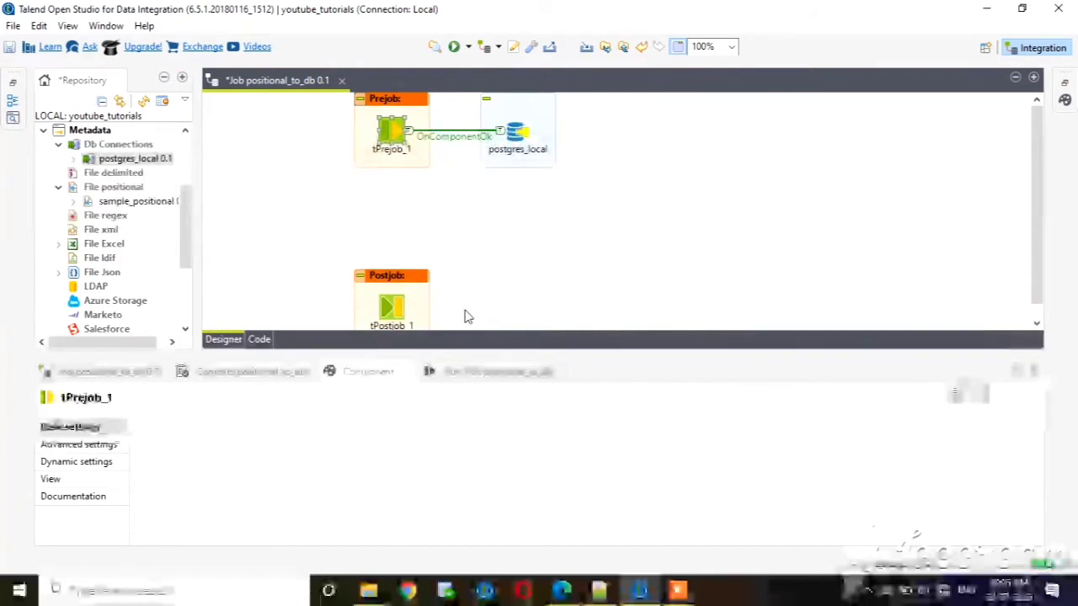
Add a tPostgresqlClose component beside tPostjob, leaving room between the two for a link.
{"action": "left_click", "coordinate": [405, 309]}
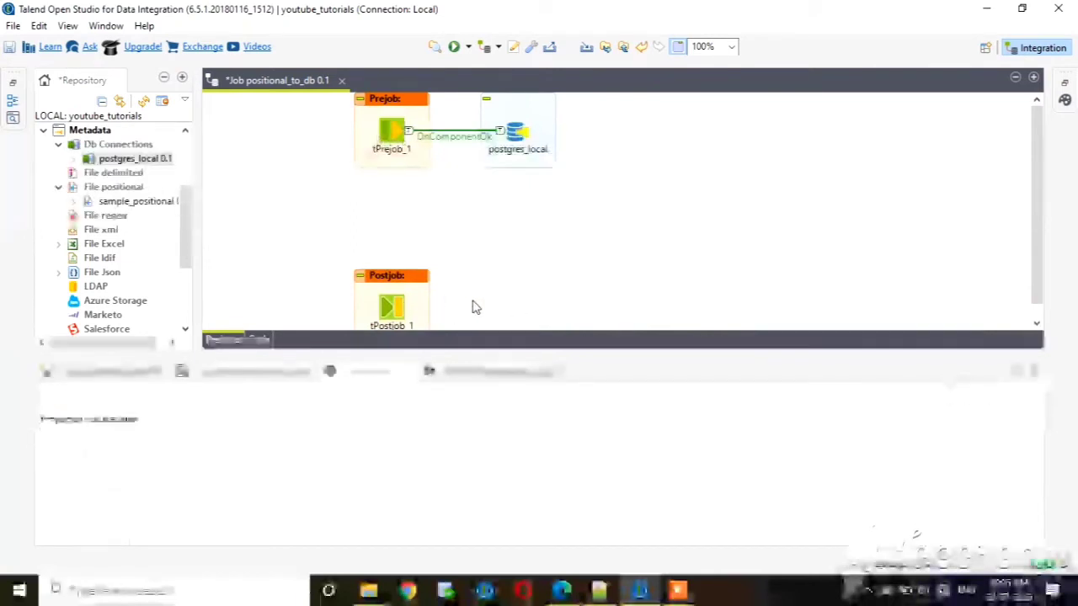
{"action": "type", "text": "tpos"}
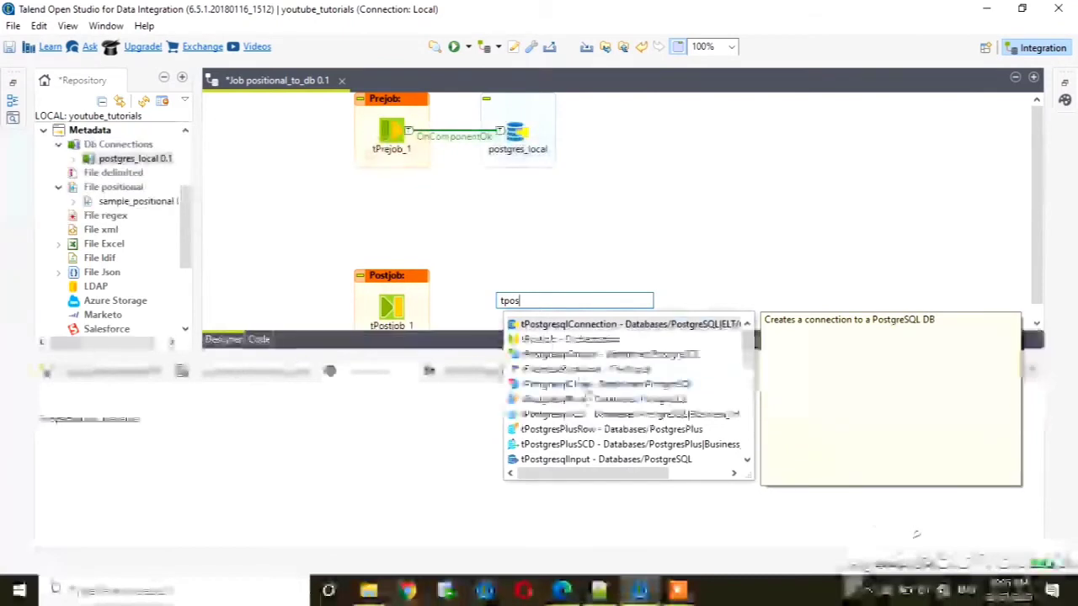
{"action": "double_click", "coordinate": [588, 385]}
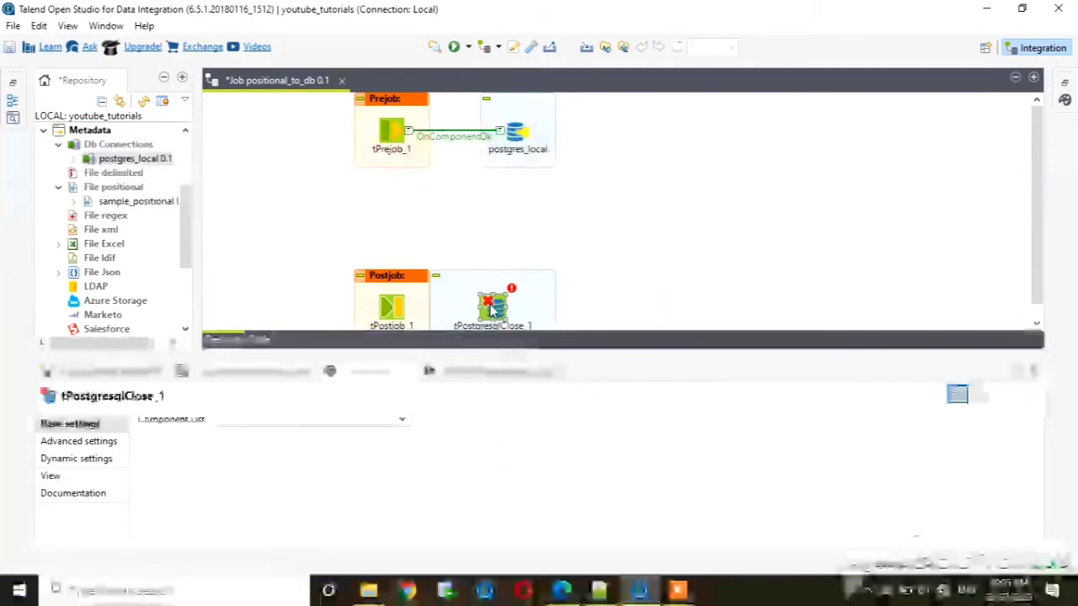
{"action": "left_click_drag", "start_coordinate": [495, 311], "coordinate": [553, 313]}
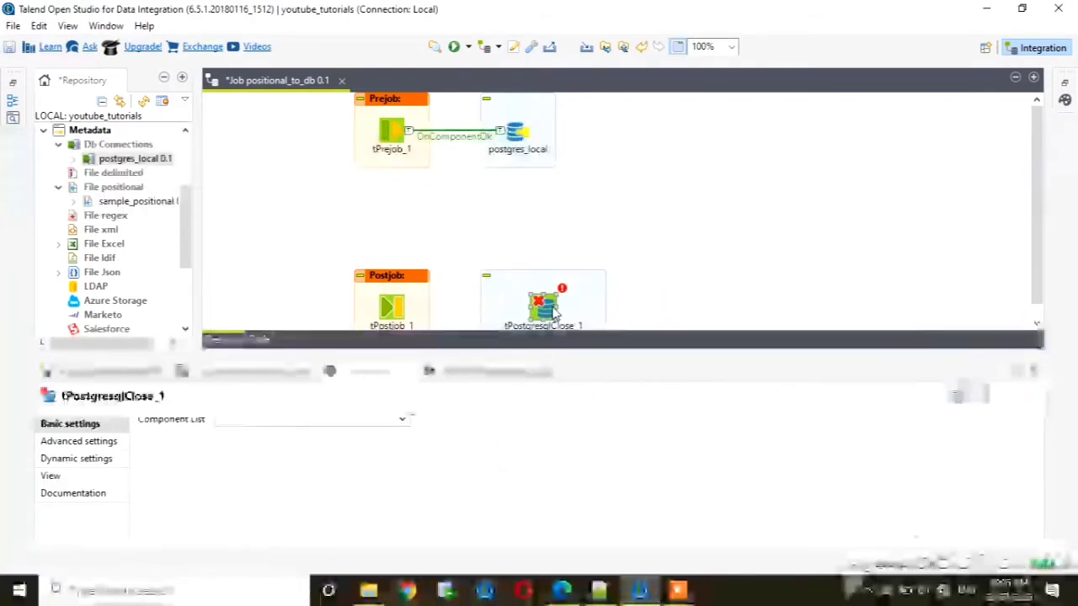
Link tPostjob to tPostgresqlClose with an OnComponentOk trigger and have it close the connection tPostgresqlConnection_1 - postgres_local.
{"action": "right_click", "coordinate": [395, 308]}
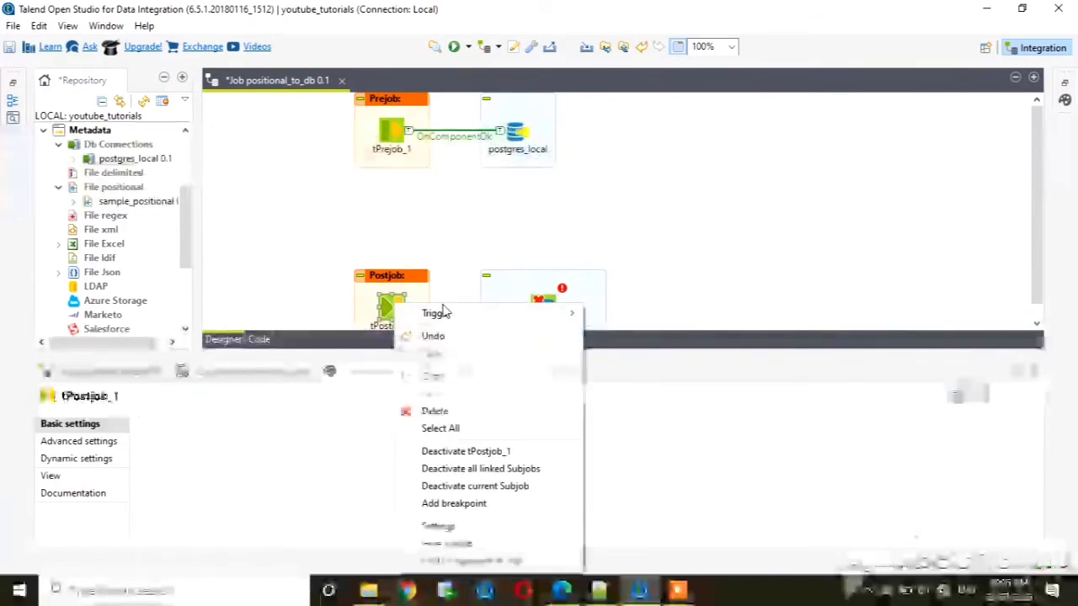
{"action": "mouse_move", "coordinate": [459, 317]}
{"action": "left_click", "coordinate": [645, 311]}
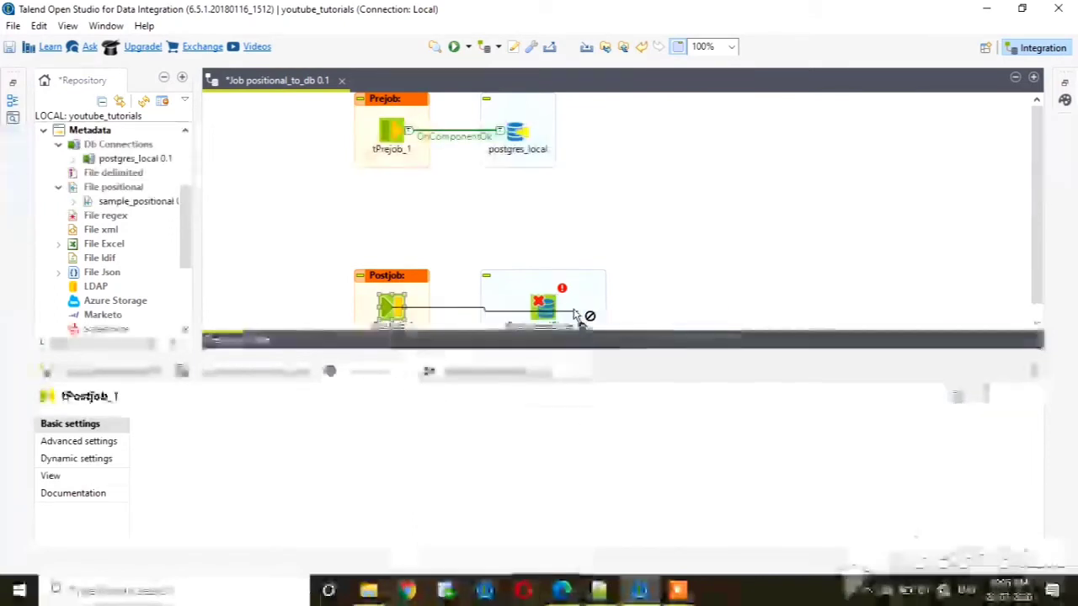
{"action": "left_click", "coordinate": [549, 310]}
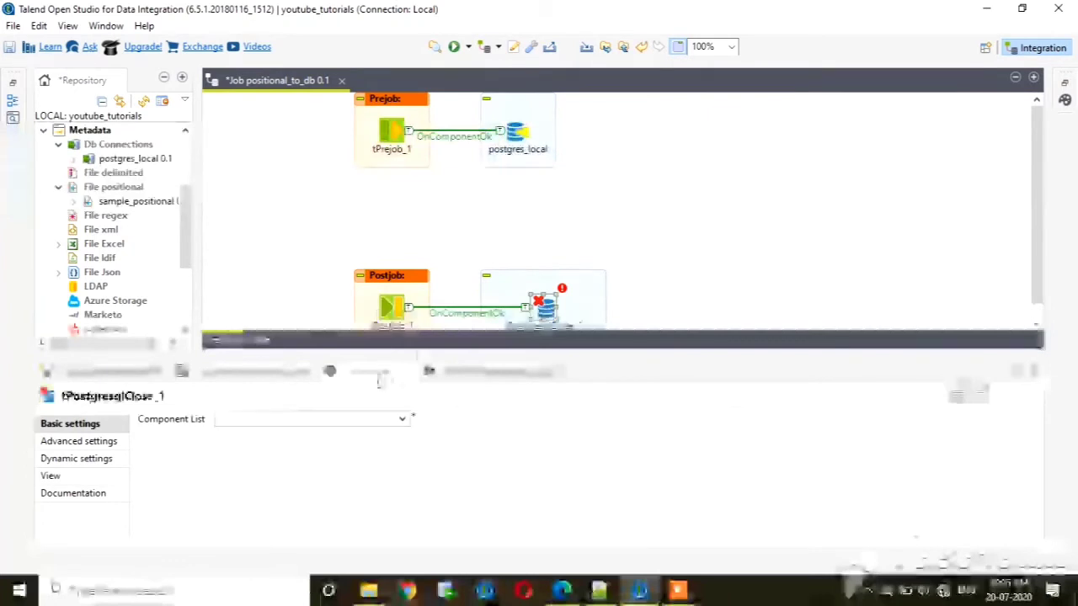
{"action": "left_click", "coordinate": [401, 420]}
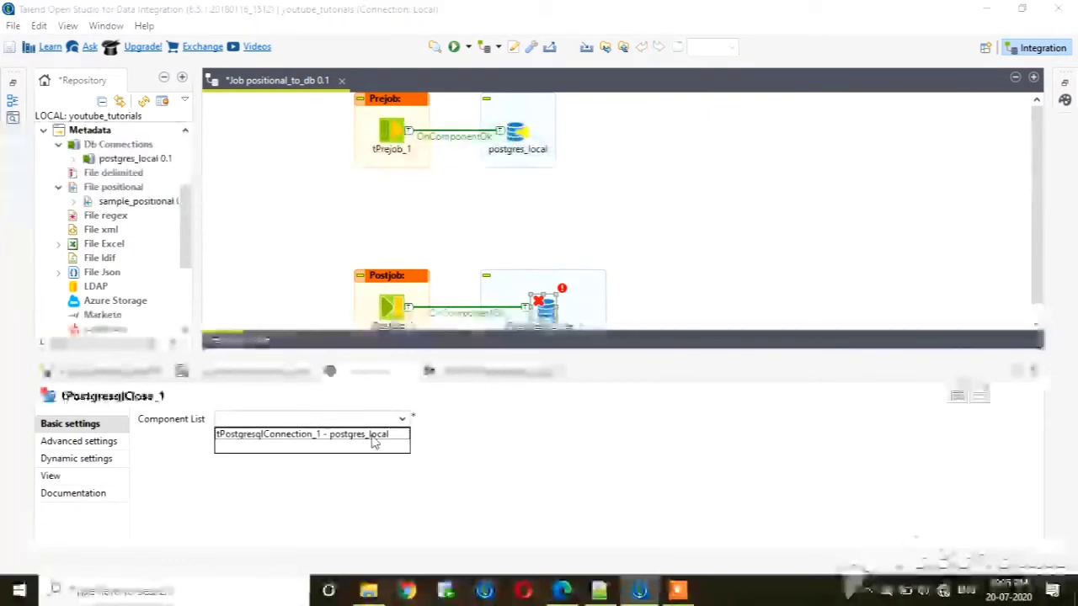
{"action": "left_click", "coordinate": [376, 435]}
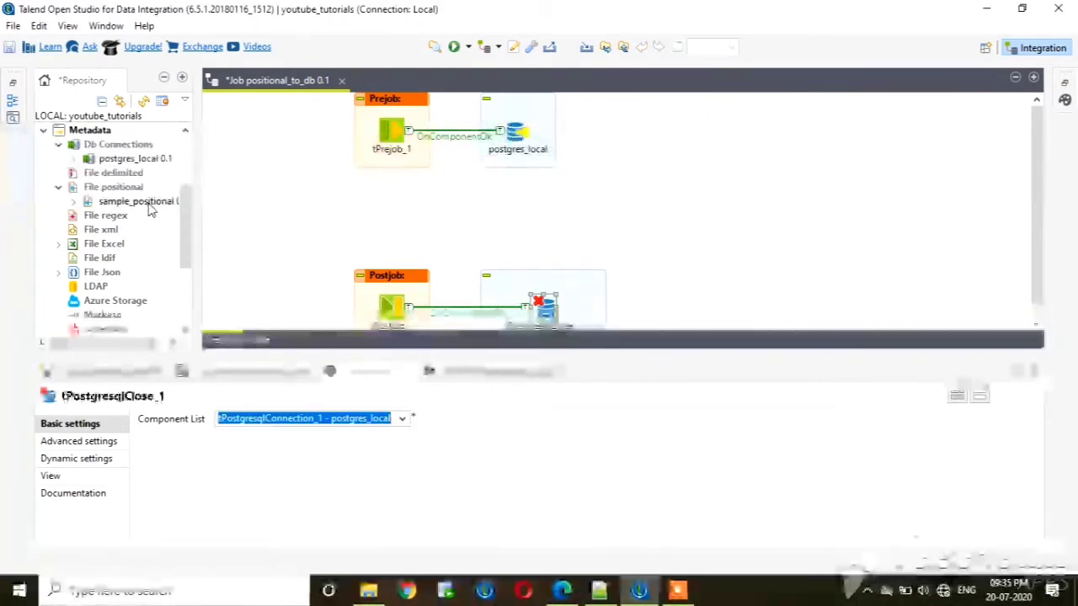
Place the sample_positional metadata between the prejob and postjob as a tFileInputPositional, and add a tMap component beside it.
{"action": "left_click_drag", "start_coordinate": [150, 210], "coordinate": [377, 222]}
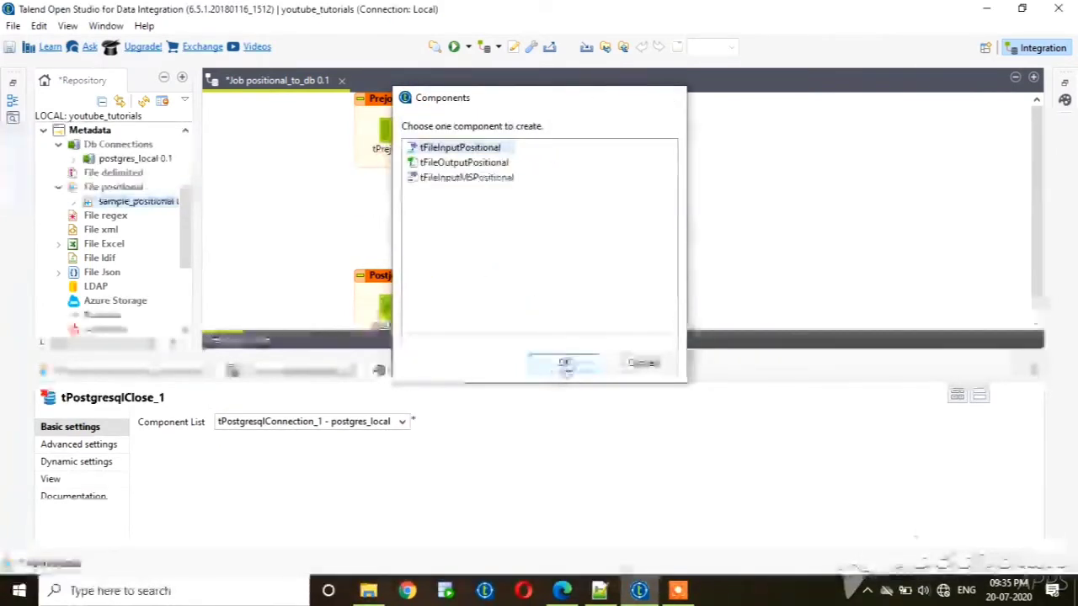
{"action": "left_click", "coordinate": [564, 364]}
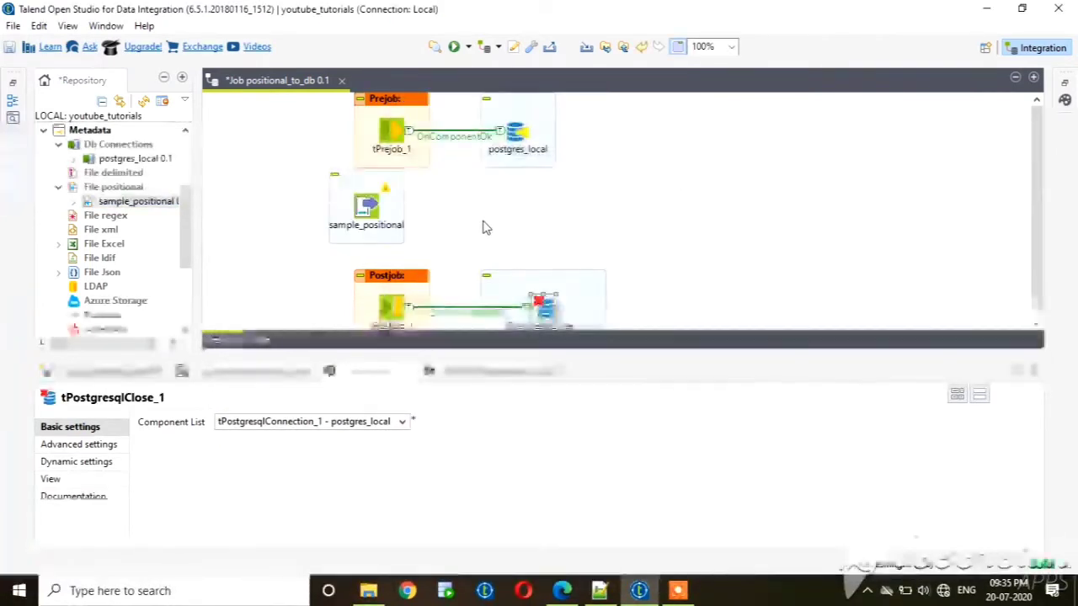
{"action": "left_click", "coordinate": [505, 203]}
{"action": "type", "text": "t"}
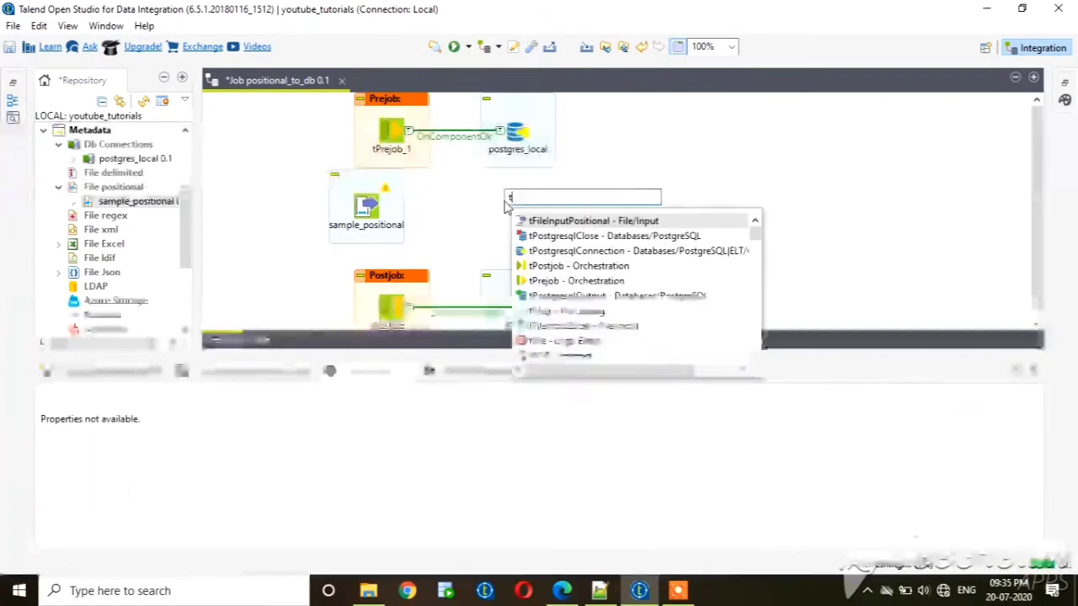
{"action": "type", "text": "m"}
{"action": "key", "text": "Return"}
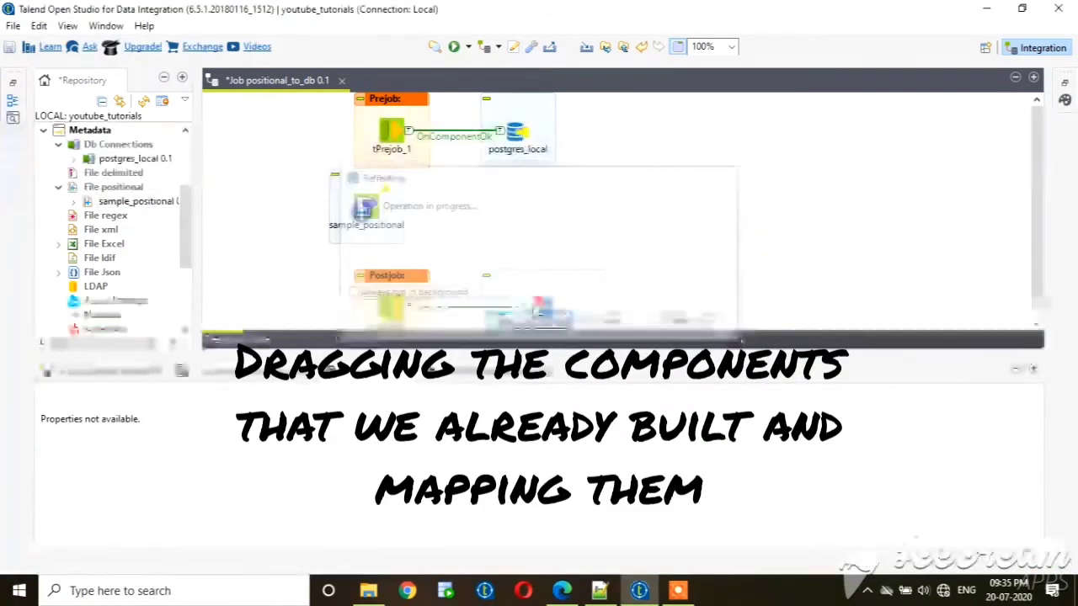
{"action": "type", "text": "tmap"}
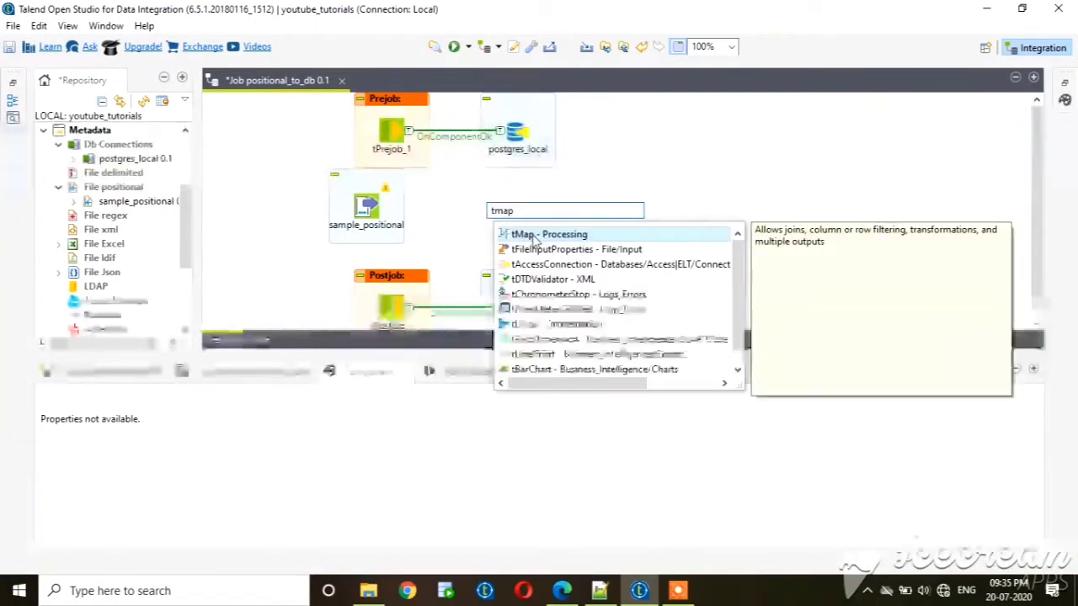
{"action": "double_click", "coordinate": [533, 235]}
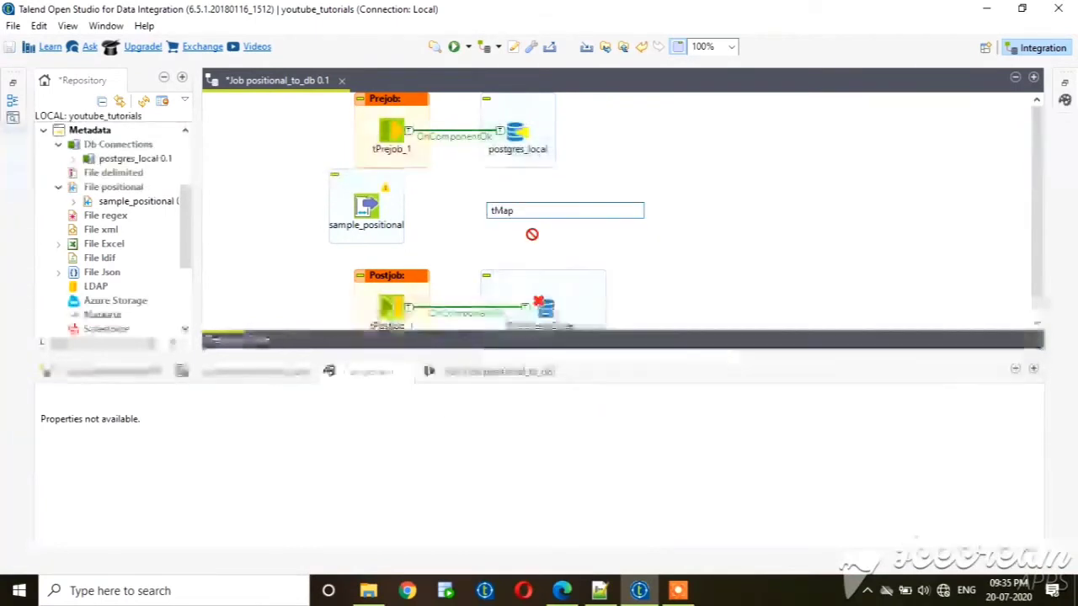
Connect the sample_positional input to tMap with a Main row.
{"action": "right_click", "coordinate": [366, 210]}
{"action": "mouse_move", "coordinate": [497, 215]}
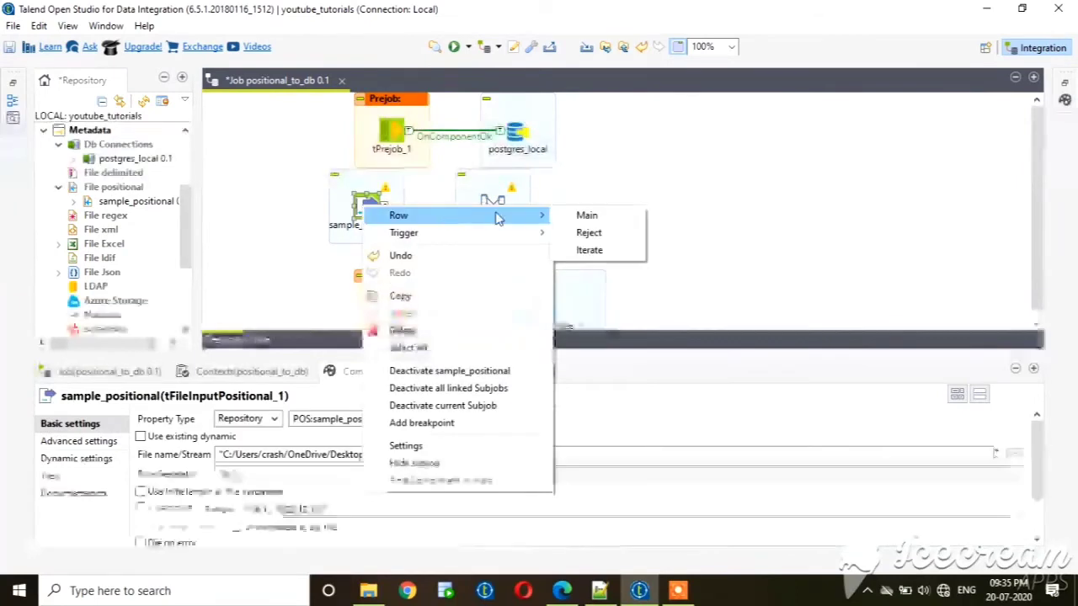
{"action": "left_click", "coordinate": [583, 214]}
{"action": "left_click", "coordinate": [503, 217]}
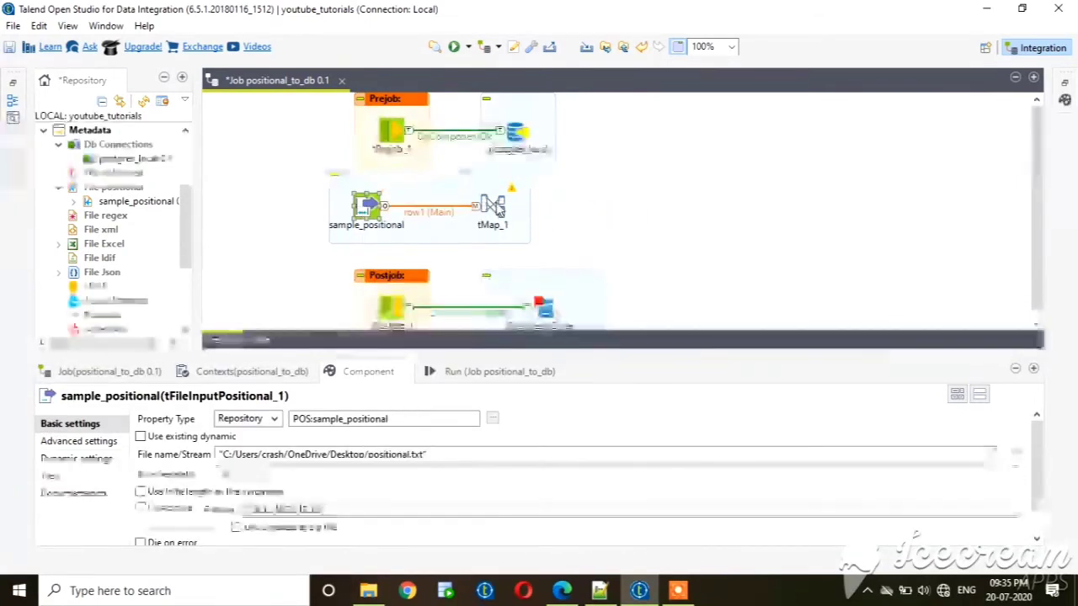
Add a tPostgresqlOutput component beside tMap.
{"action": "left_click", "coordinate": [582, 203]}
{"action": "type", "text": "tp"}
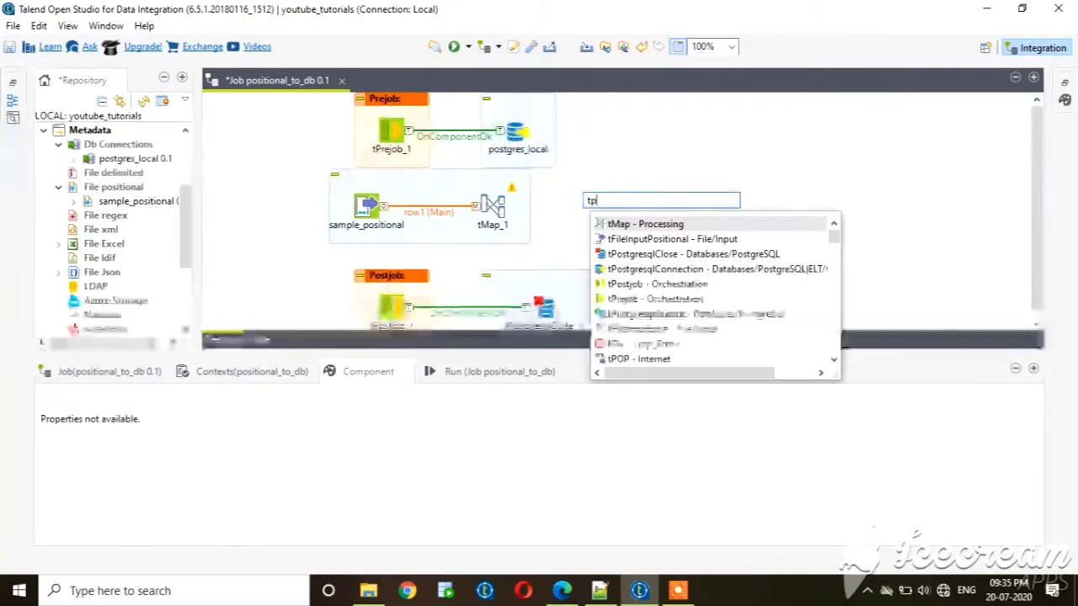
{"action": "type", "text": "ostgres"}
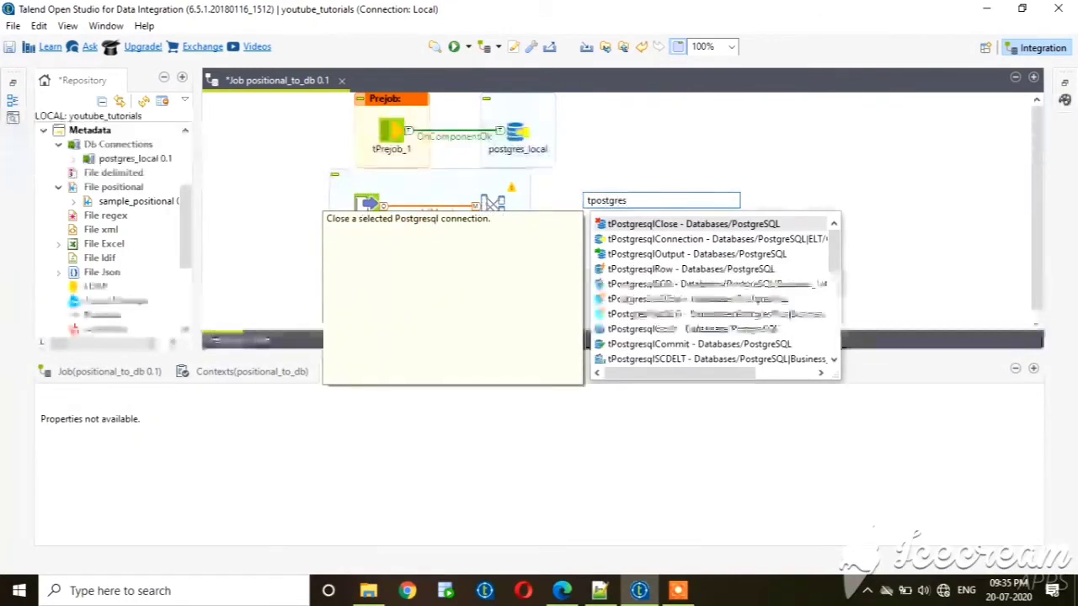
{"action": "double_click", "coordinate": [734, 255]}
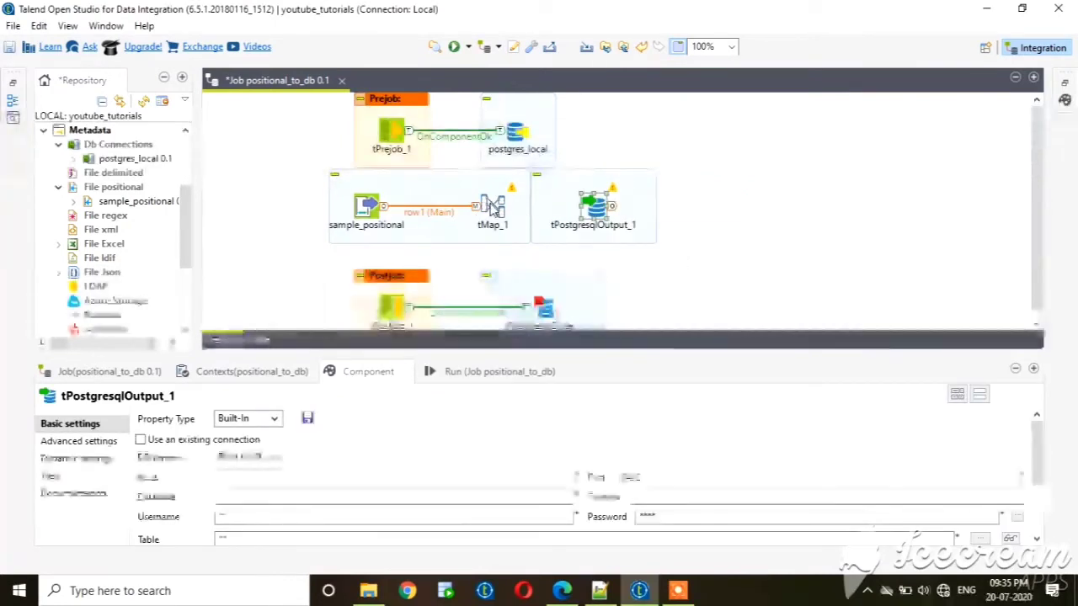
Connect tMap_1 to tPostgresqlOutput_1 with a new Main output row named t.
{"action": "right_click", "coordinate": [492, 206]}
{"action": "mouse_move", "coordinate": [661, 213]}
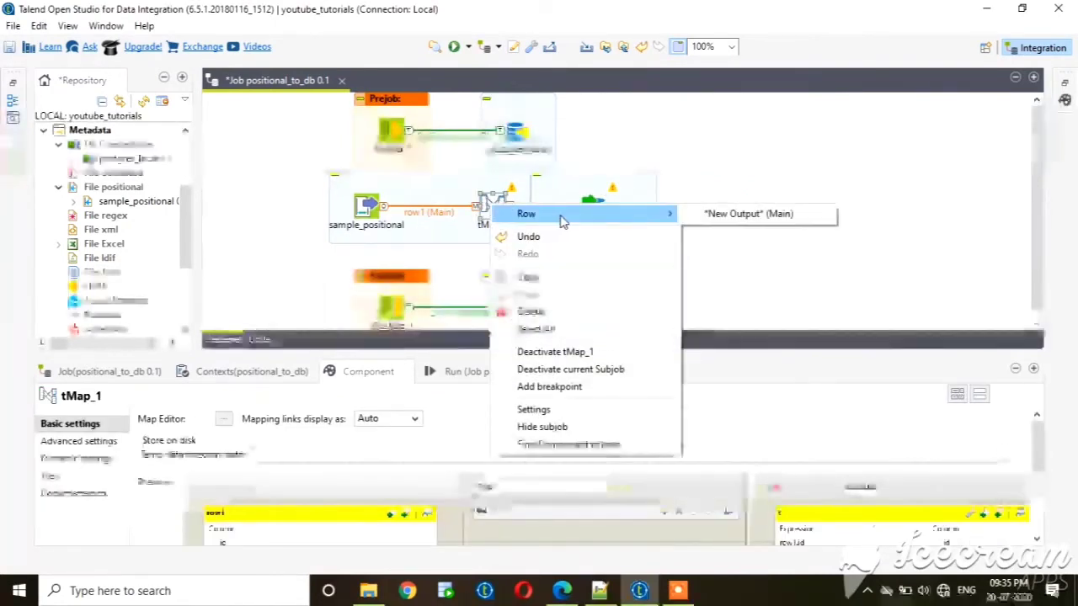
{"action": "left_click", "coordinate": [750, 213]}
{"action": "left_click", "coordinate": [594, 206]}
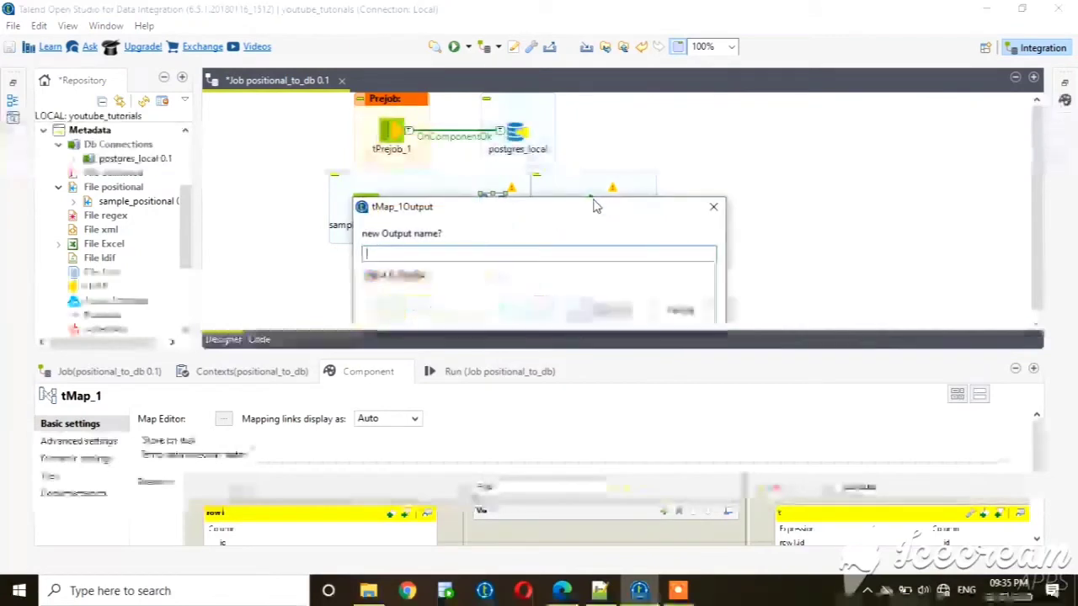
{"action": "type", "text": "t"}
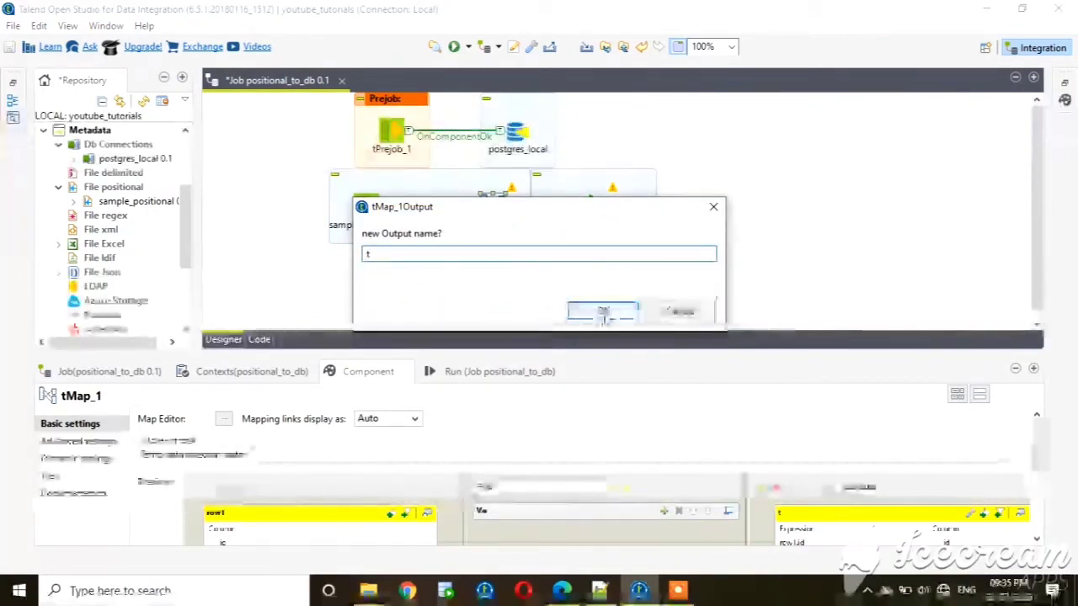
{"action": "left_click", "coordinate": [602, 311]}
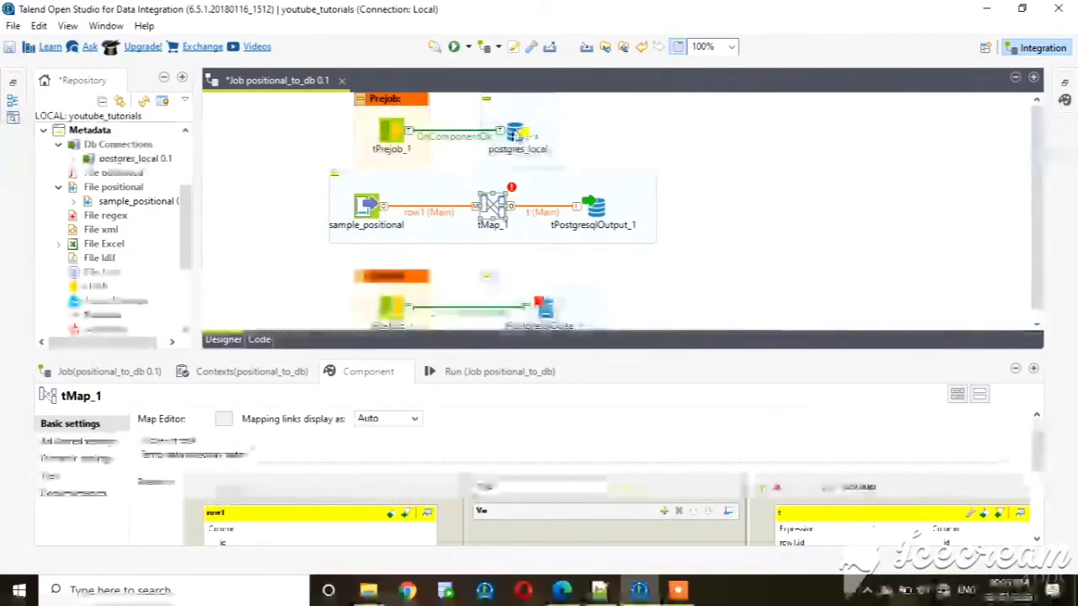
Change the postgres_local connection component to built-in properties and set its schema to "talend".
{"action": "left_click", "coordinate": [516, 132]}
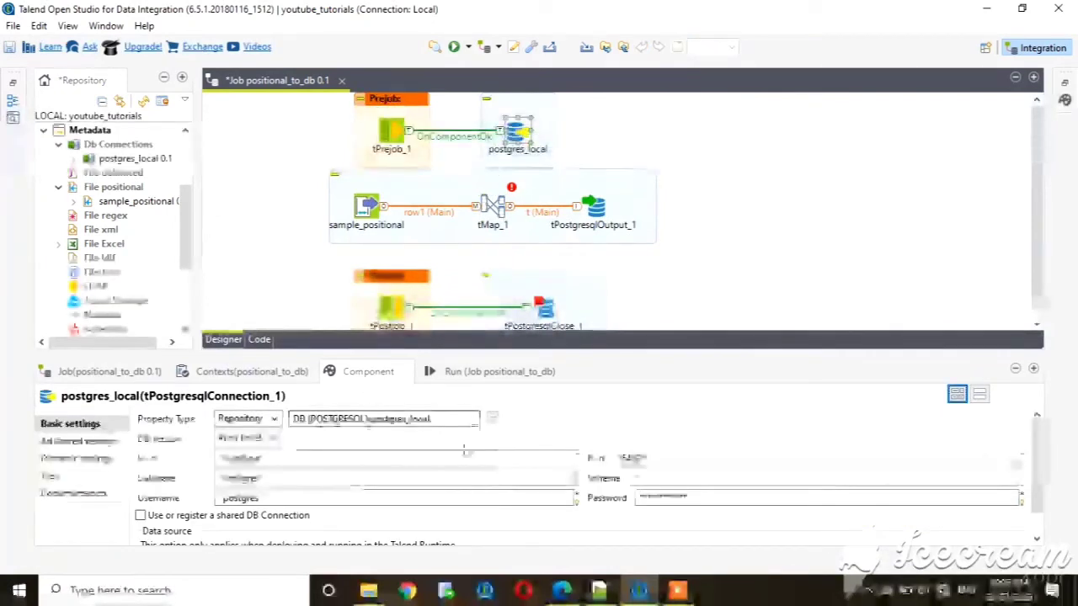
{"action": "left_click", "coordinate": [640, 480]}
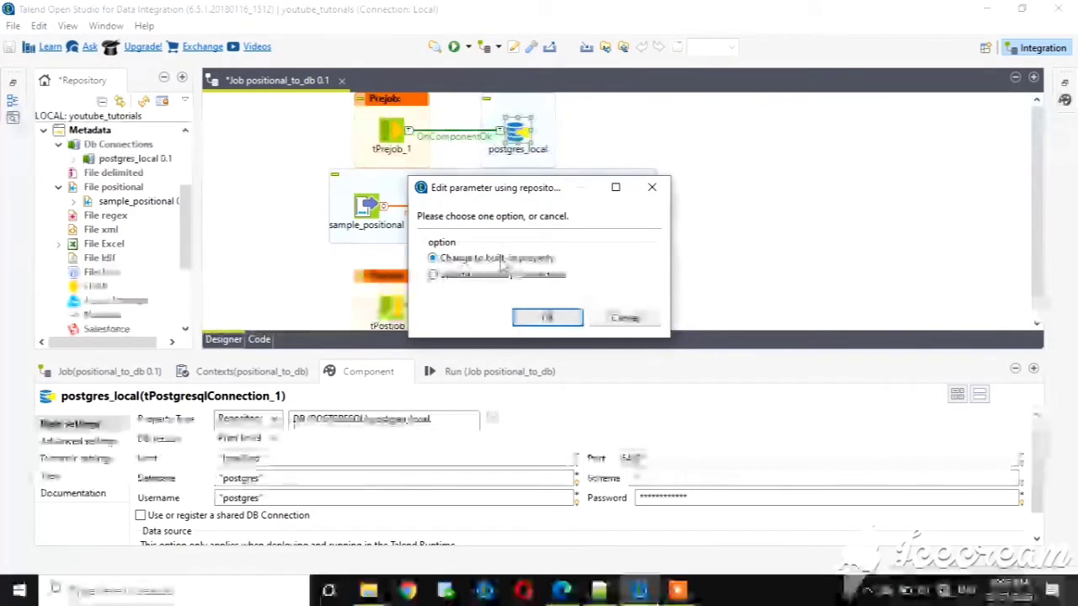
{"action": "left_click", "coordinate": [548, 318]}
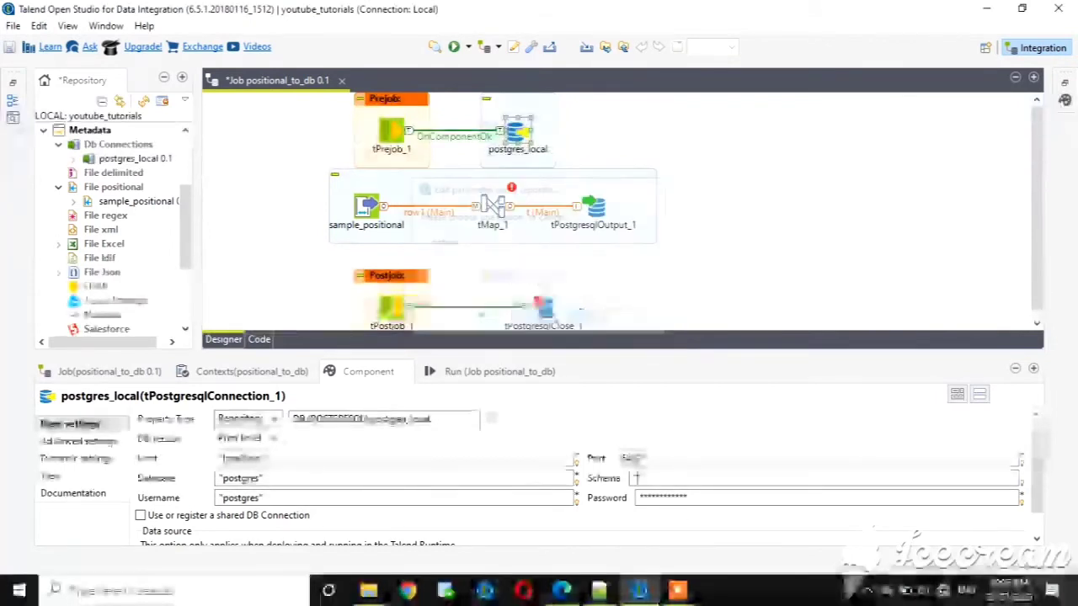
{"action": "left_click", "coordinate": [639, 477]}
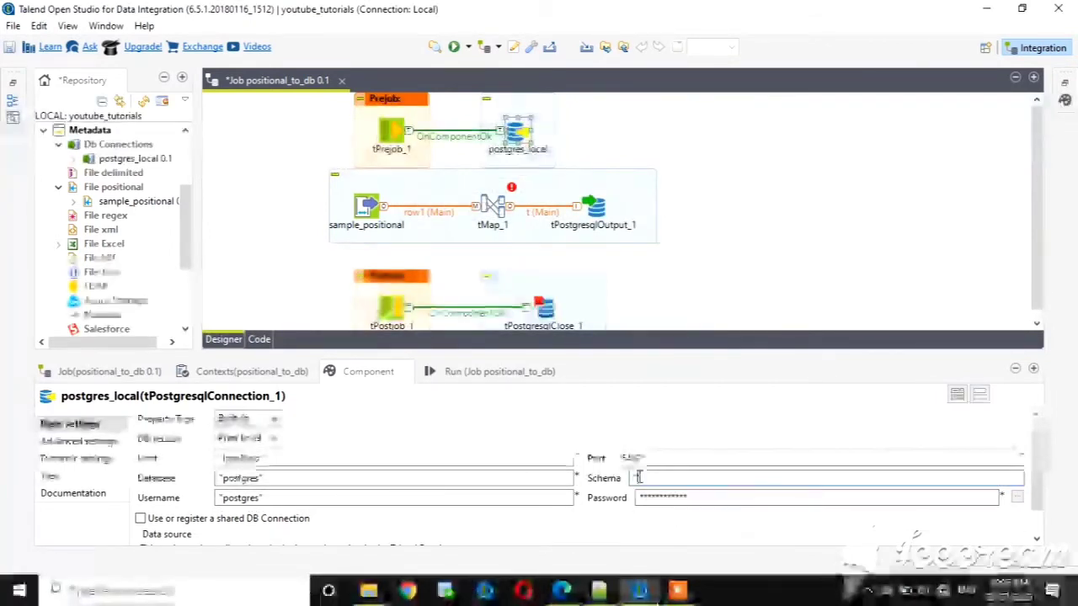
{"action": "type", "text": "talend"}
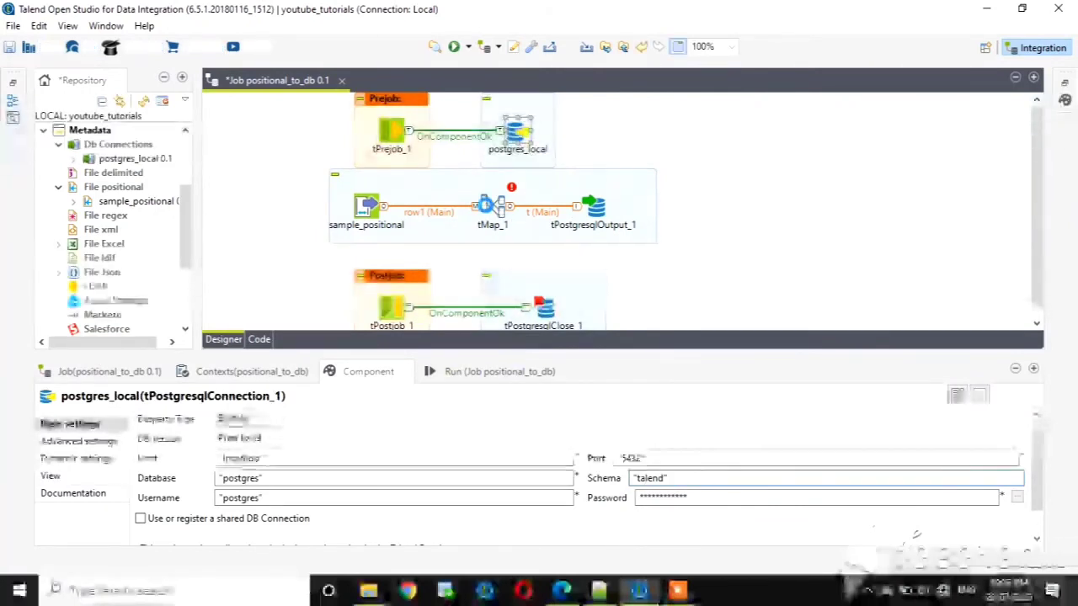
In tMap, copy all row1 columns into output t, auto-map them, and accept the mapping with changes propagated.
{"action": "double_click", "coordinate": [492, 208]}
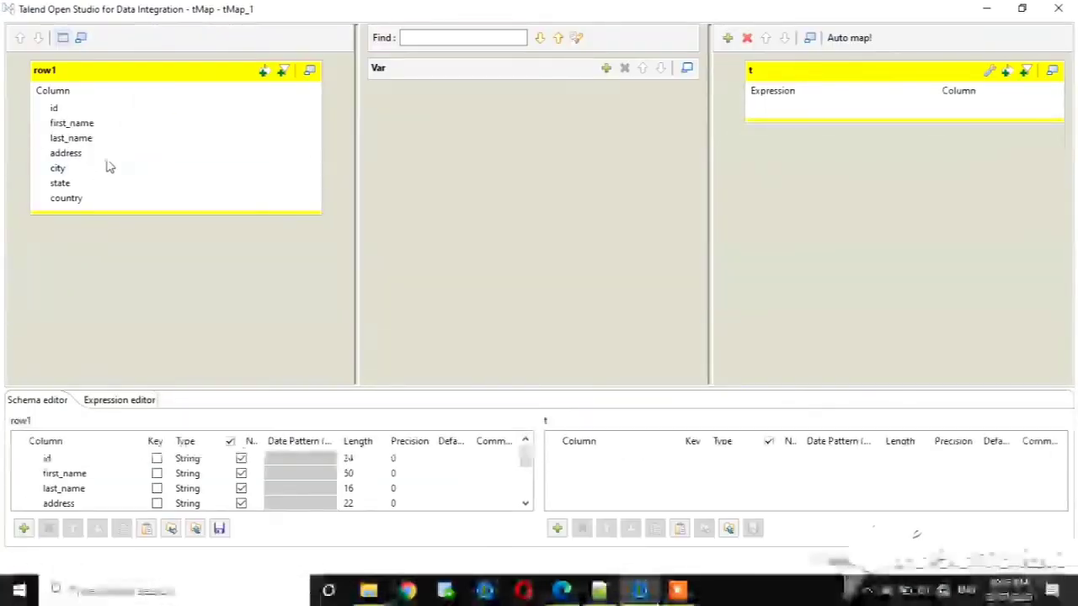
{"action": "left_click", "coordinate": [107, 159]}
{"action": "key", "text": "ctrl+a"}
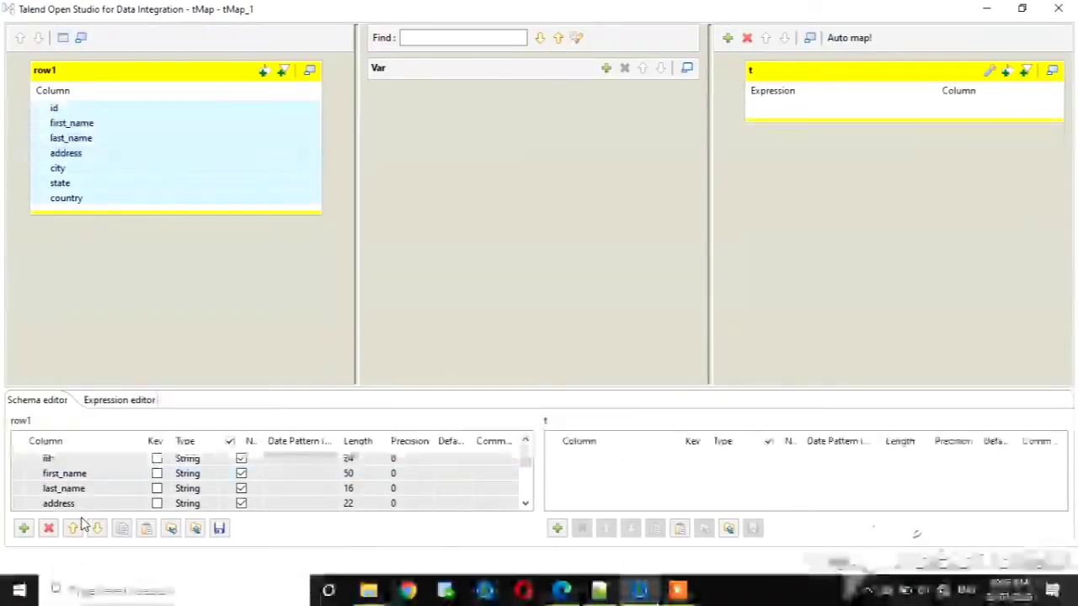
{"action": "left_click", "coordinate": [127, 530]}
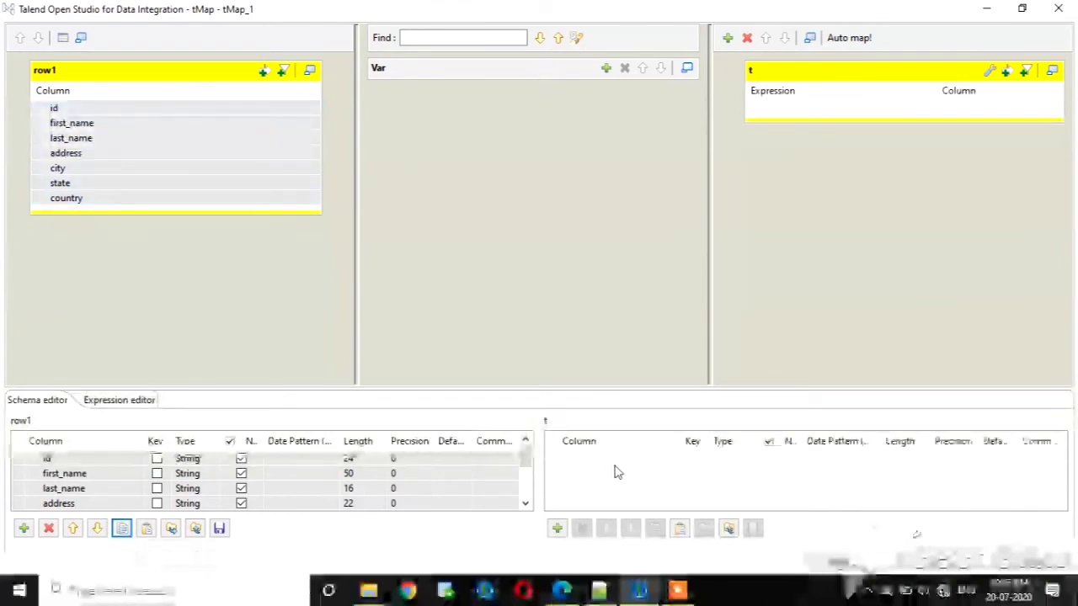
{"action": "left_click", "coordinate": [679, 528]}
{"action": "left_click", "coordinate": [850, 38]}
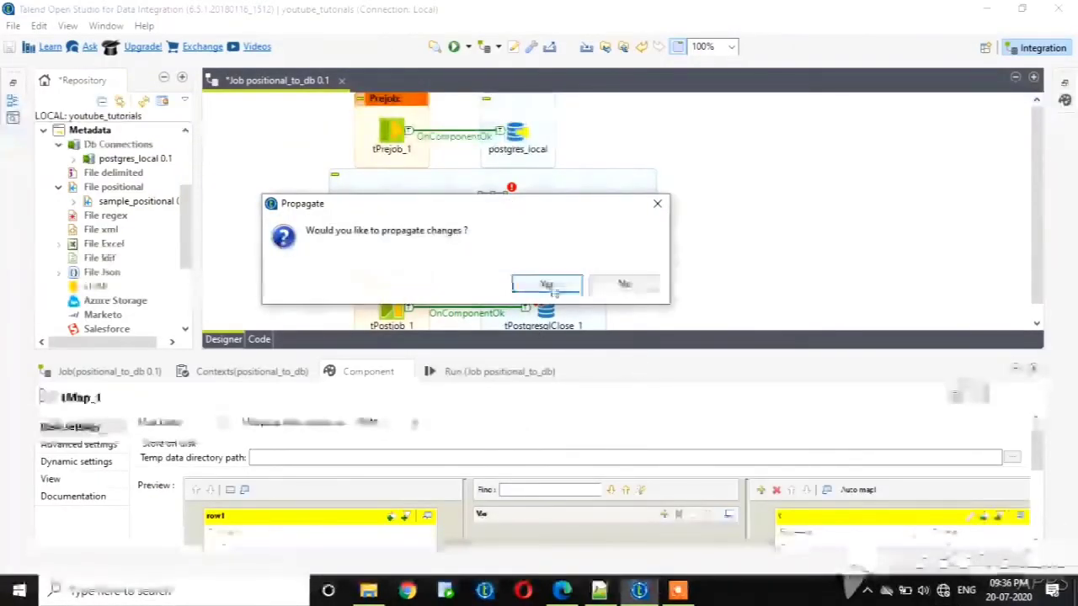
{"action": "left_click", "coordinate": [547, 286]}
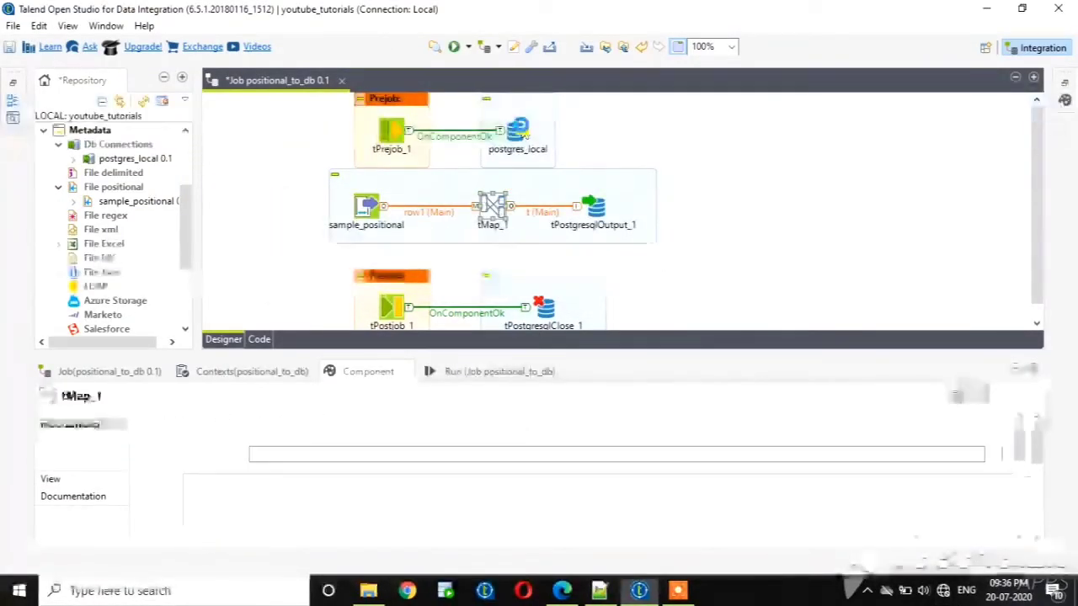
Open the advanced settings of the postgres_local connection component.
{"action": "left_click", "coordinate": [517, 130]}
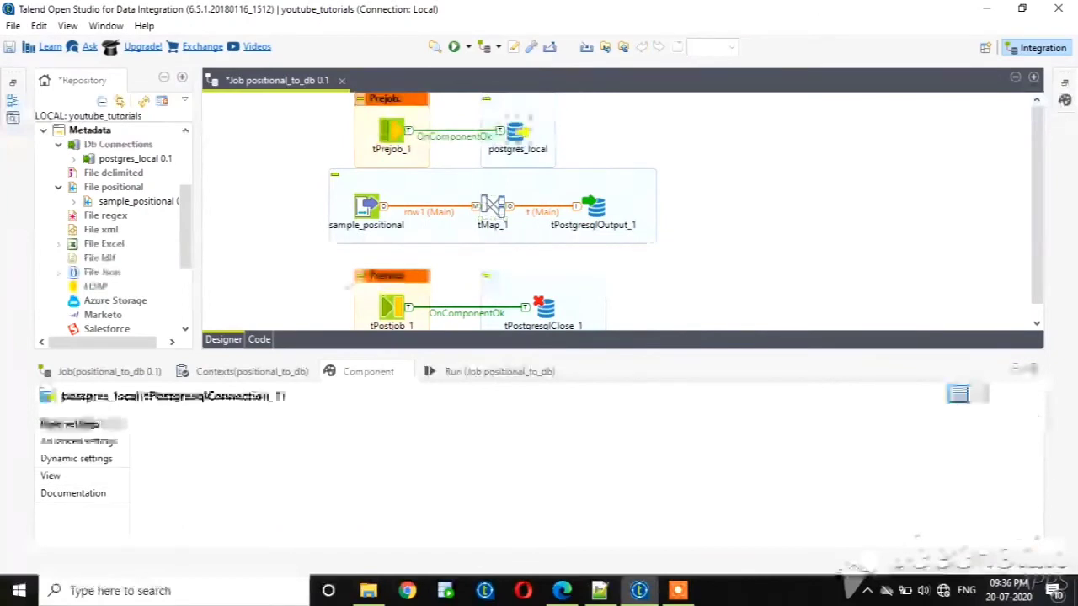
{"action": "left_click", "coordinate": [88, 441]}
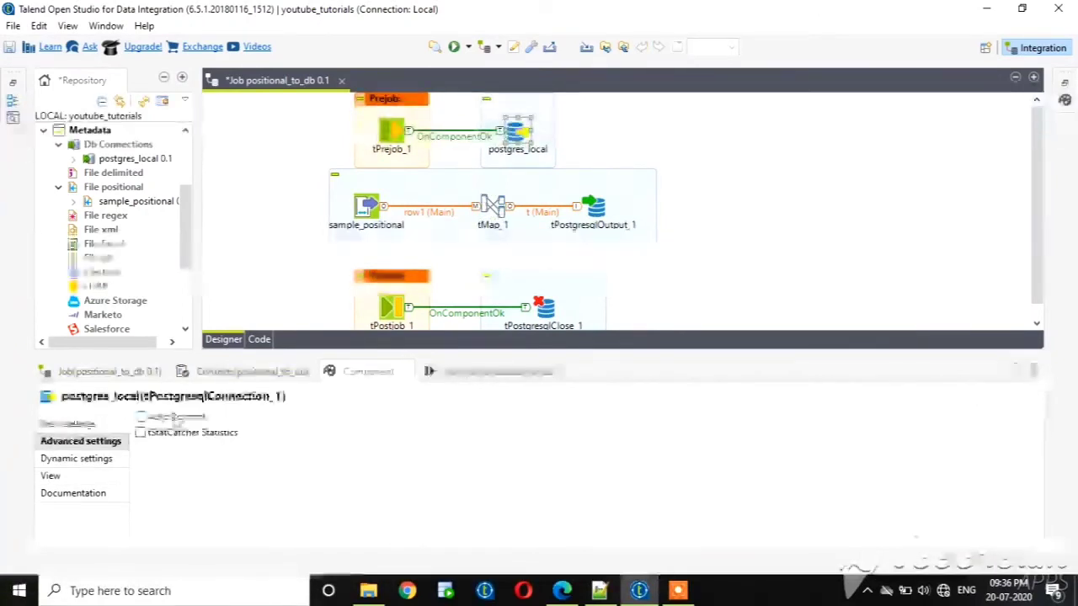
Have tPostgresqlOutput_1 use the existing connection tPostgresqlConnection_1 - postgres_local.
{"action": "left_click", "coordinate": [599, 207]}
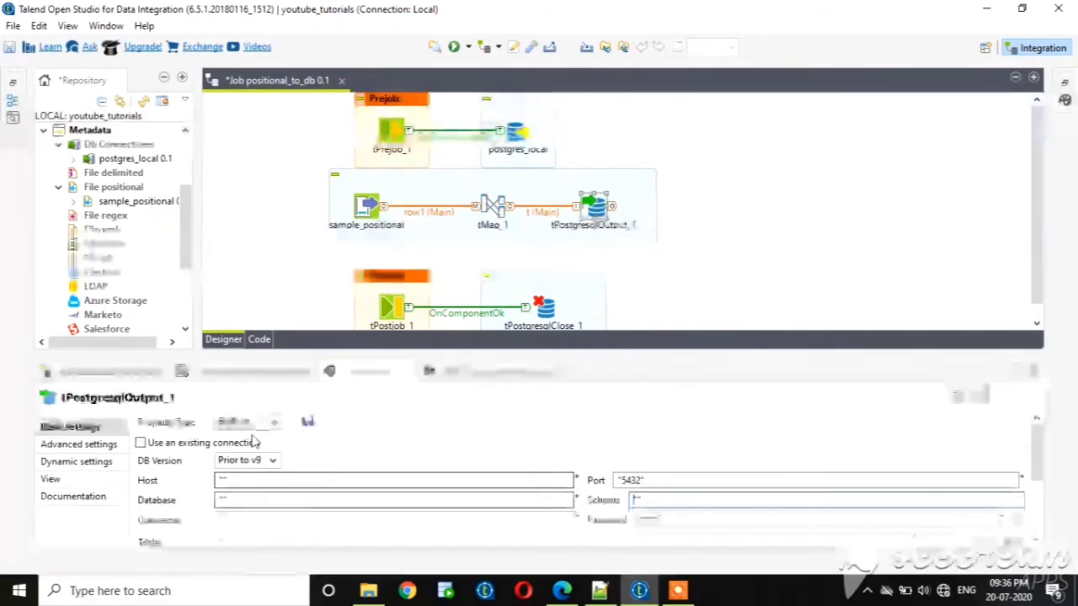
{"action": "left_click", "coordinate": [139, 443]}
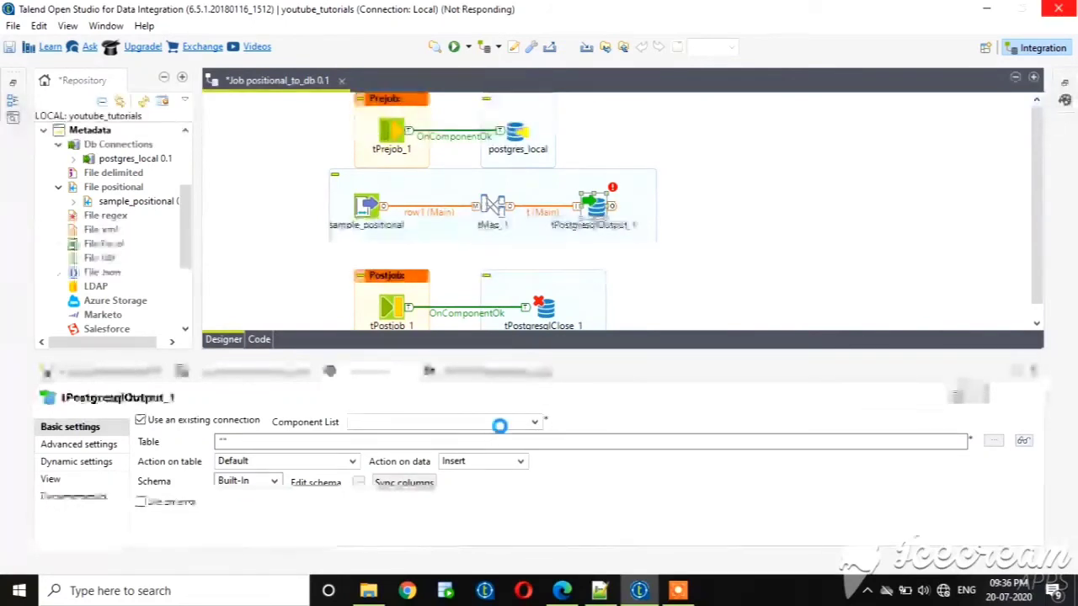
{"action": "left_click", "coordinate": [530, 426]}
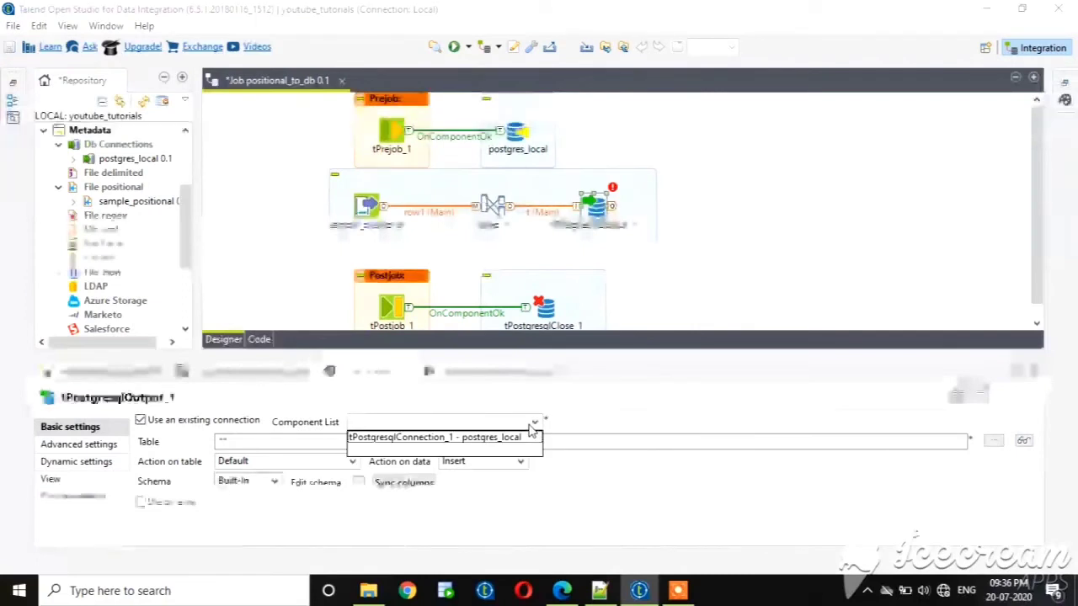
{"action": "left_click", "coordinate": [518, 438]}
Set the output table to "emp_positional" and the action on table to Create table.
{"action": "left_click", "coordinate": [224, 441]}
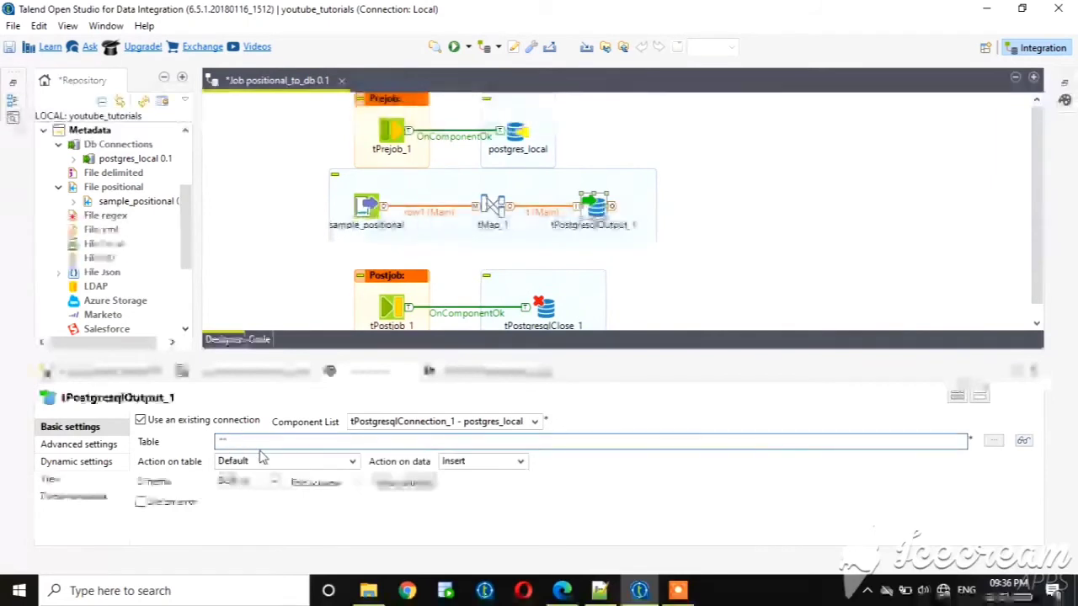
{"action": "type", "text": "emp_"}
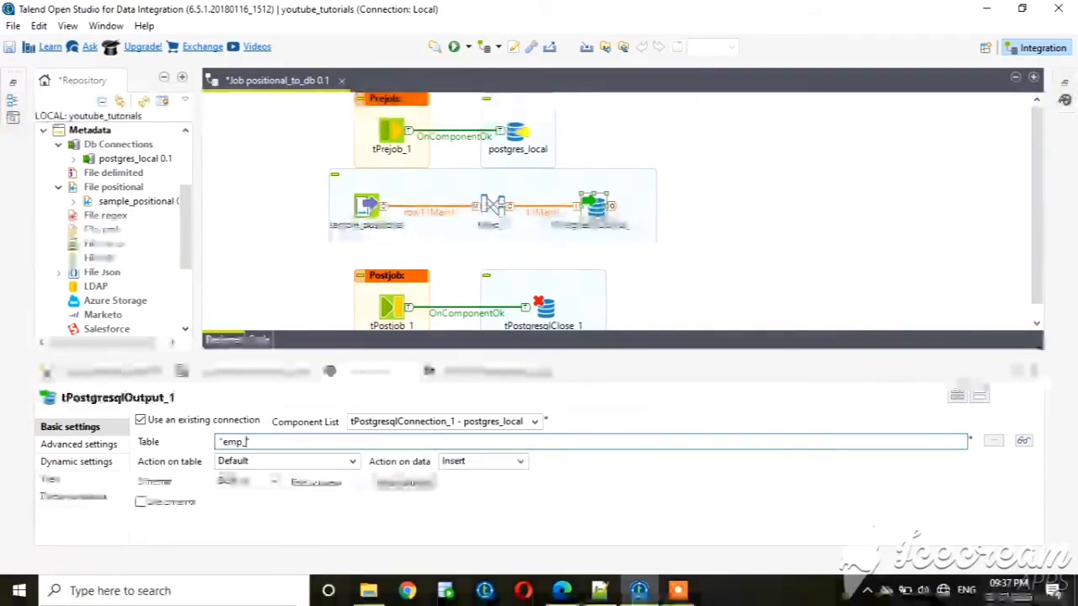
{"action": "type", "text": "positio"}
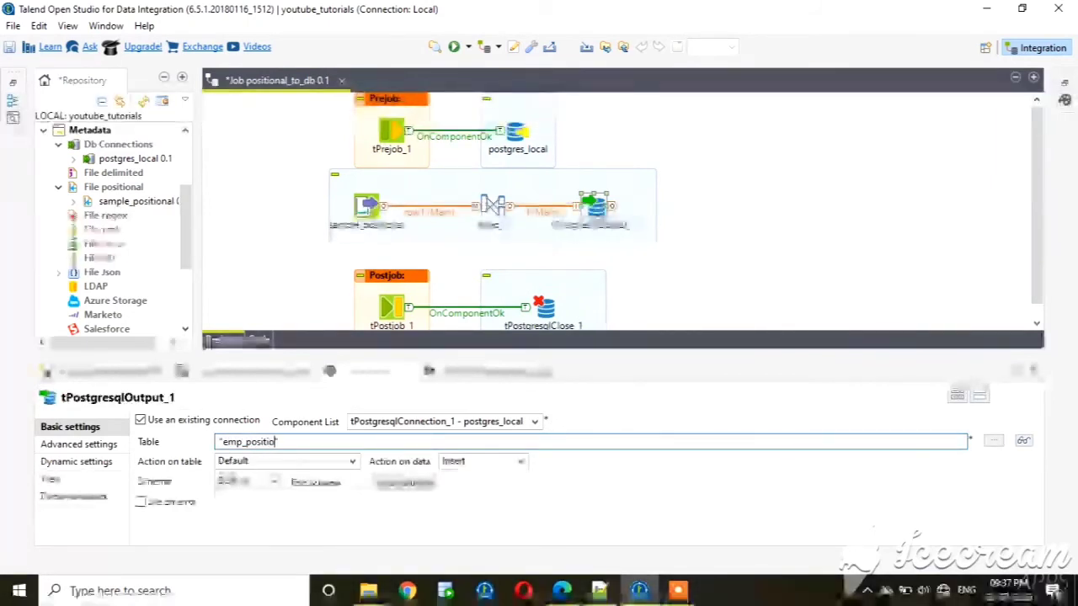
{"action": "type", "text": "nal"}
{"action": "left_click", "coordinate": [352, 462]}
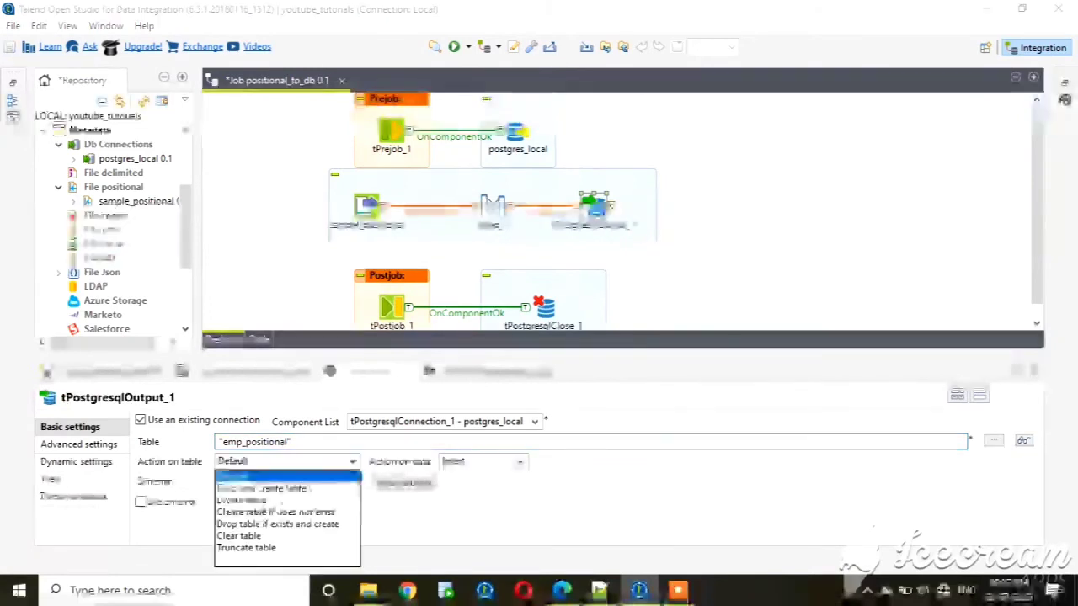
{"action": "left_click", "coordinate": [258, 501]}
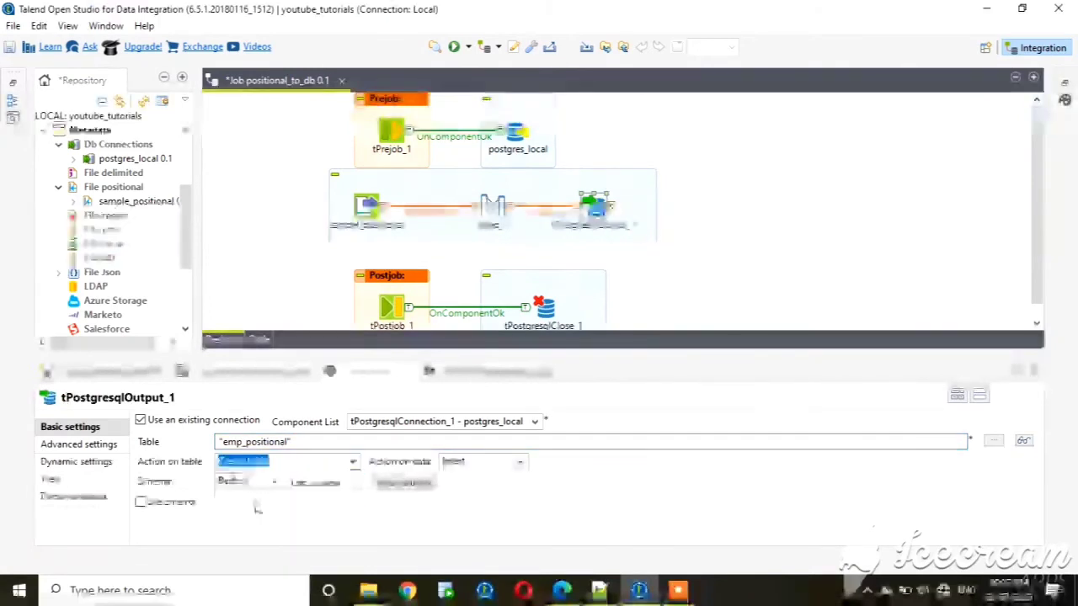
Clear the previous execution log and run the positional_to_db job.
{"action": "left_click", "coordinate": [504, 371]}
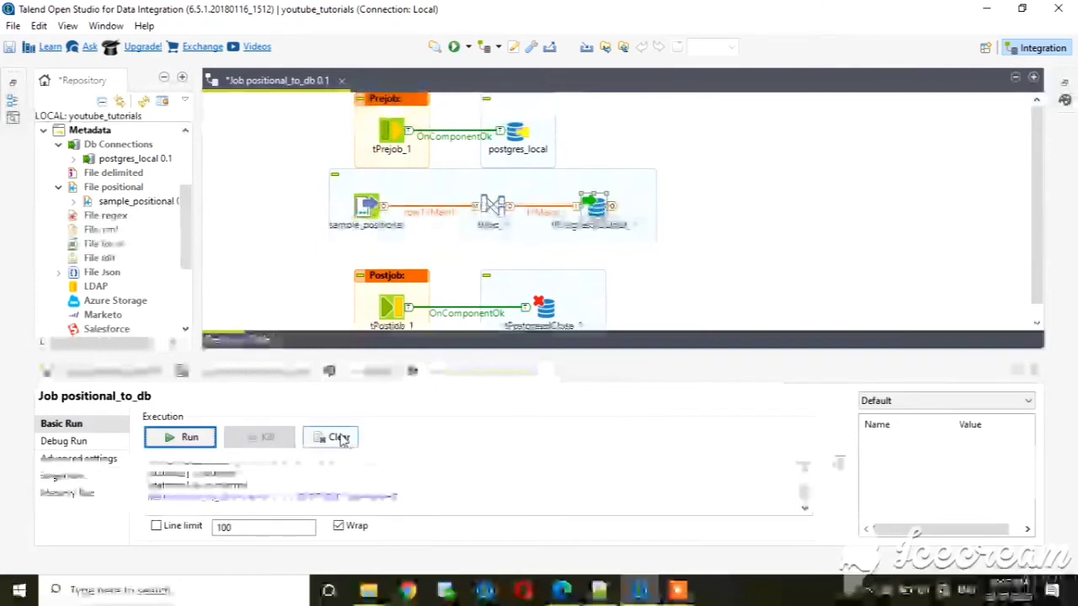
{"action": "left_click", "coordinate": [339, 438]}
{"action": "left_click", "coordinate": [212, 438]}
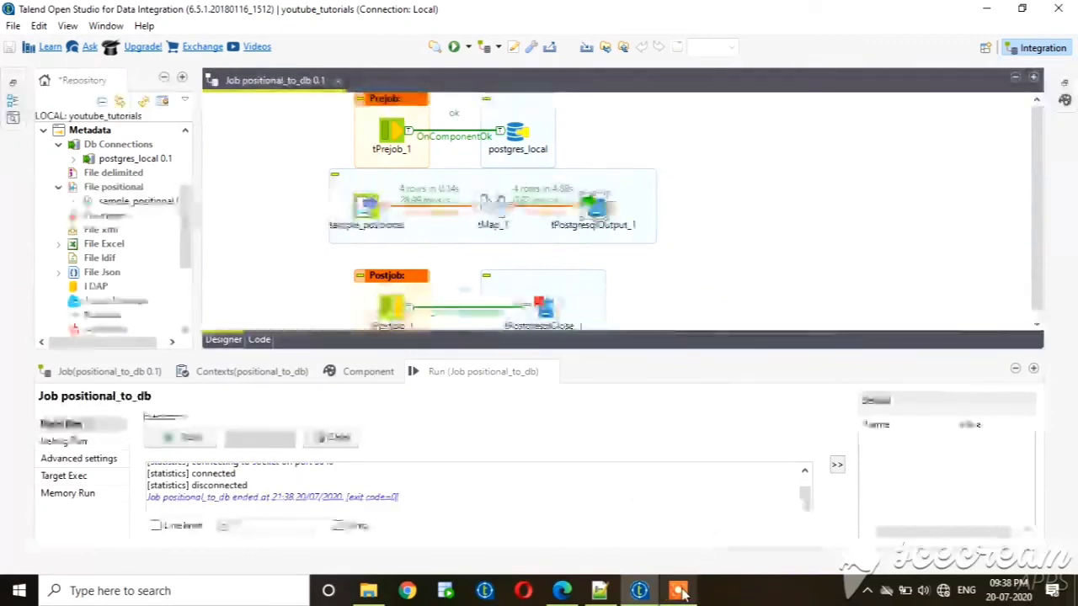
Switch to pgAdmin and refresh the talend schema.
{"action": "left_click", "coordinate": [575, 596]}
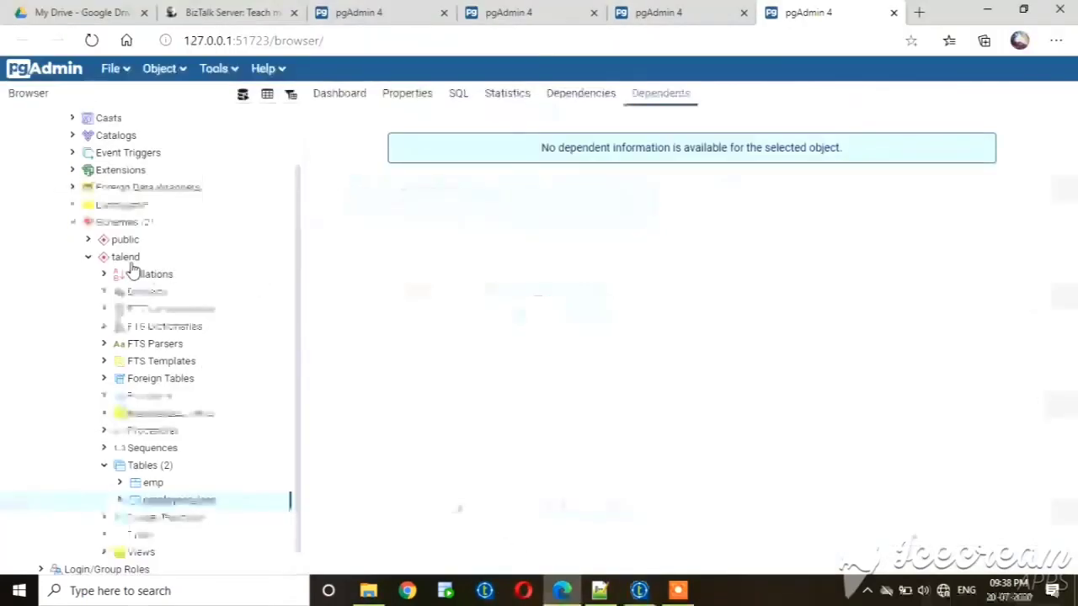
{"action": "right_click", "coordinate": [137, 259]}
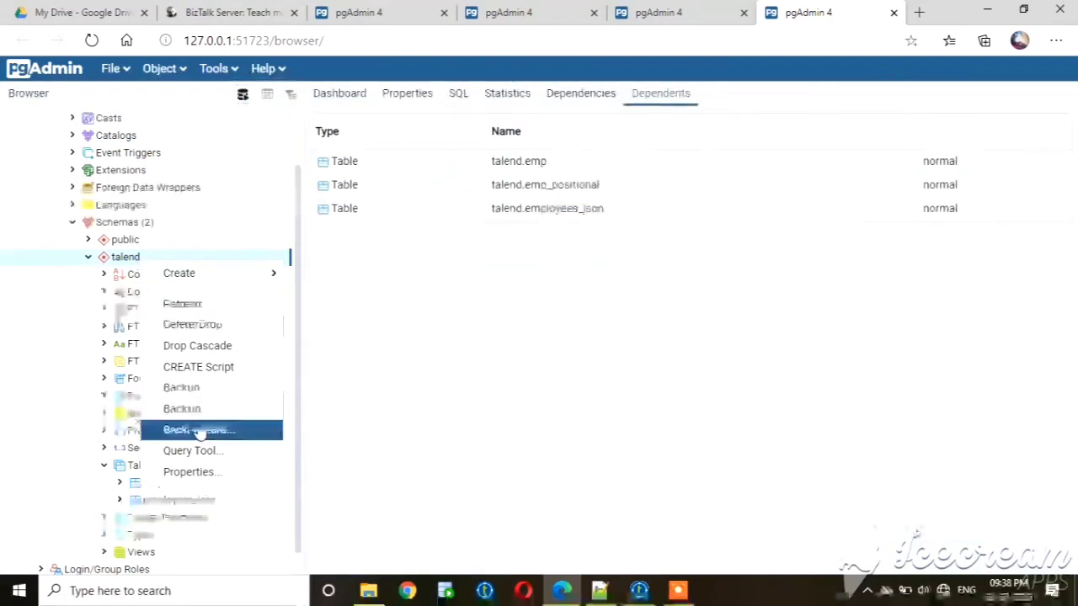
{"action": "left_click", "coordinate": [207, 308]}
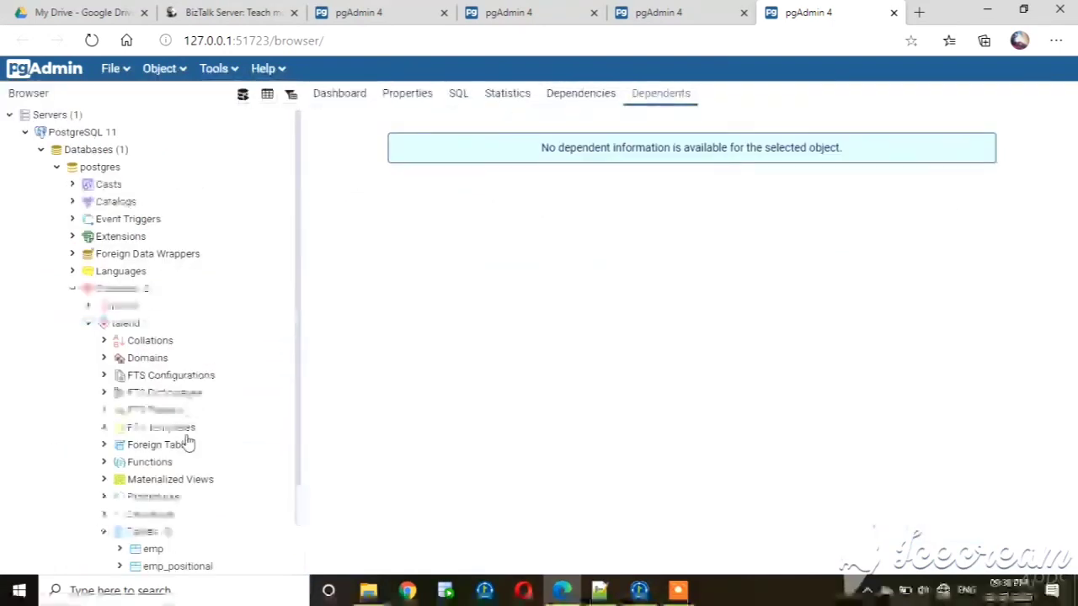
Display all rows of the emp_positional table and examine the loaded data across to the country column.
{"action": "right_click", "coordinate": [181, 572]}
{"action": "mouse_move", "coordinate": [278, 432]}
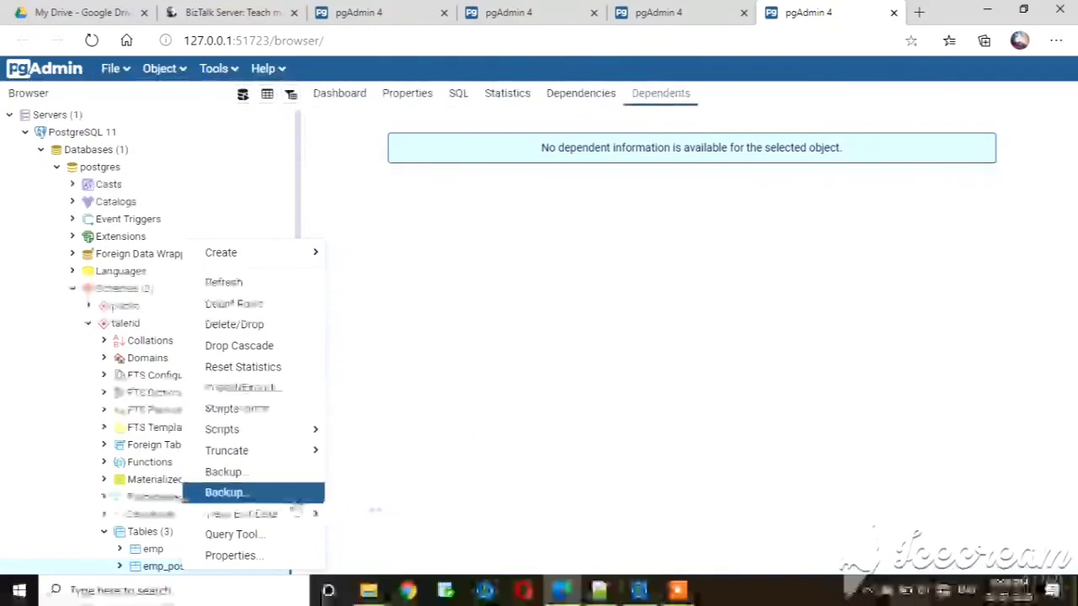
{"action": "mouse_move", "coordinate": [303, 523]}
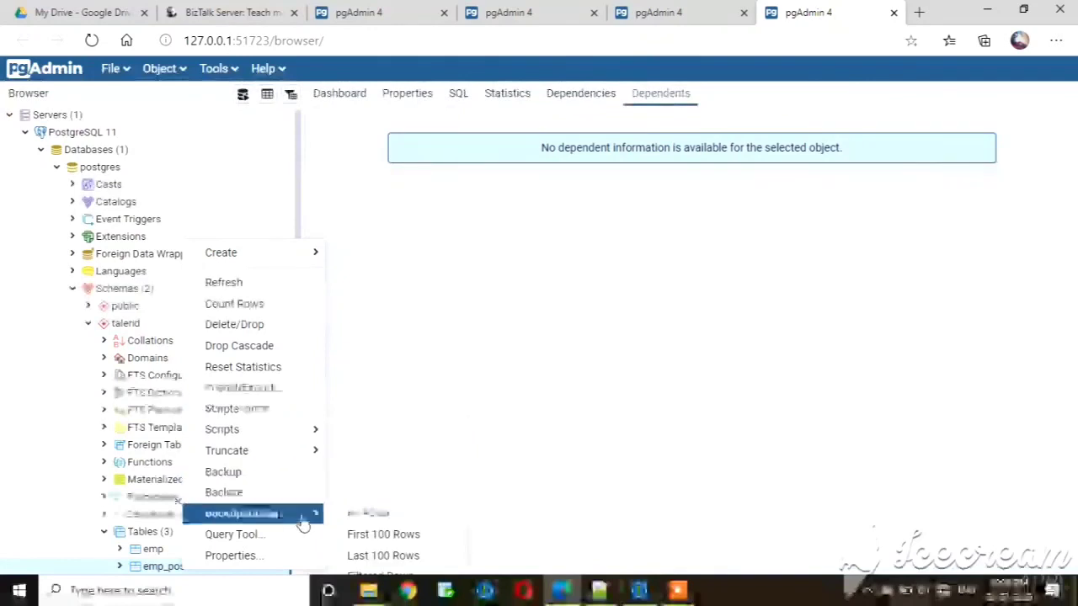
{"action": "left_click", "coordinate": [365, 517]}
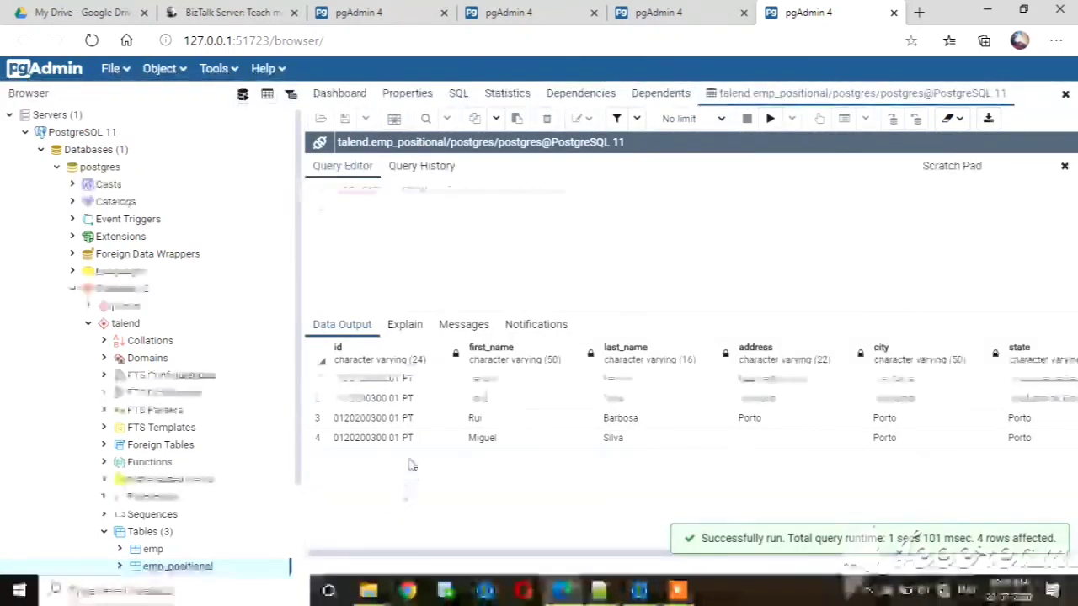
{"action": "left_click", "coordinate": [410, 418]}
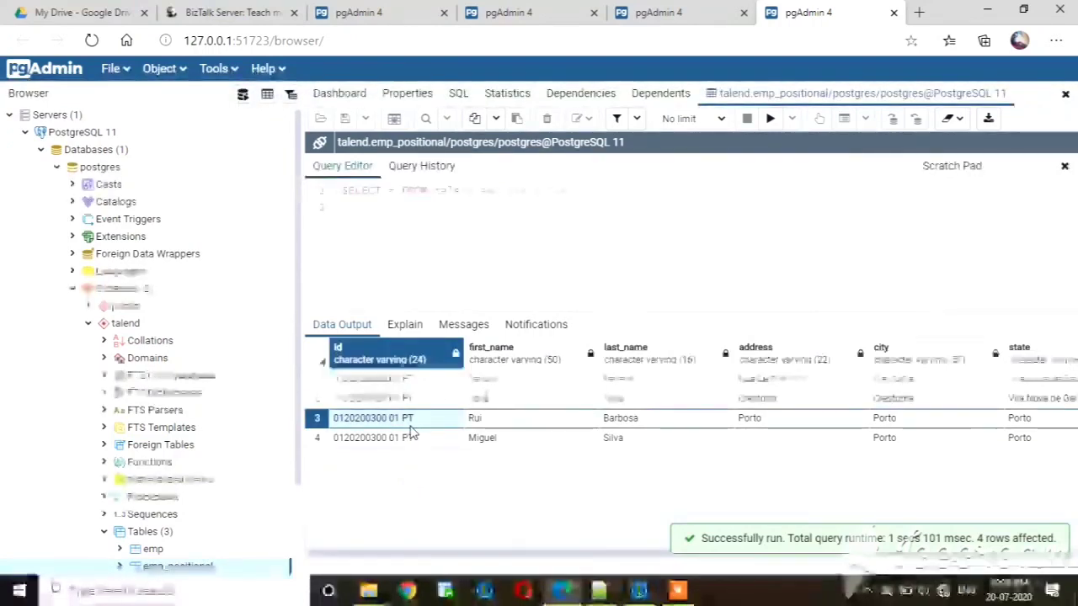
{"action": "left_click", "coordinate": [532, 405]}
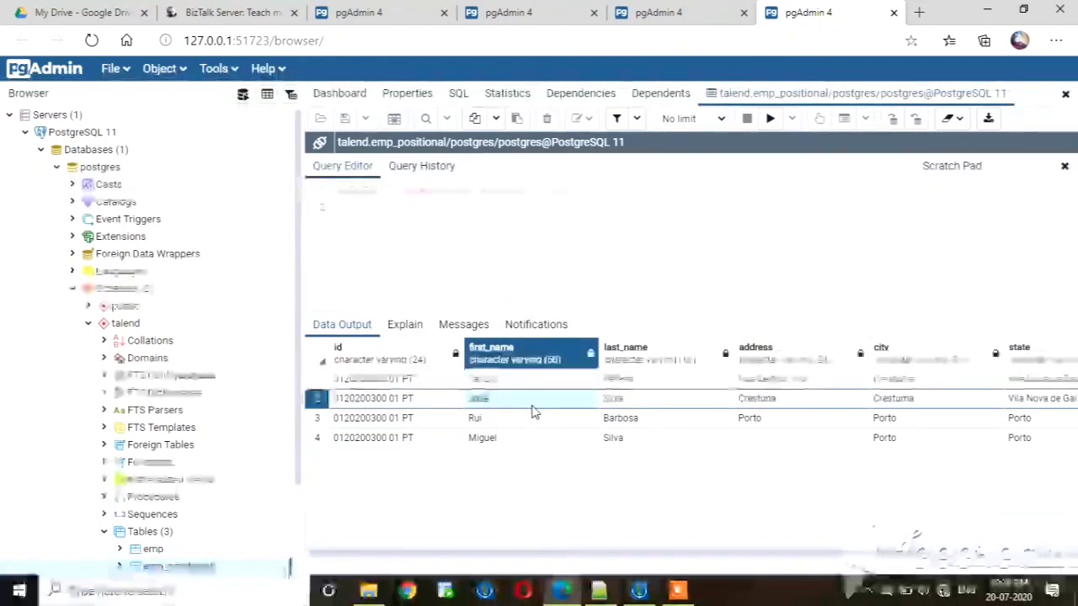
{"action": "key", "text": "Right"}
{"action": "key", "text": "Right"}
{"action": "key", "text": "Right"}
{"action": "key", "text": "Right"}
{"action": "key", "text": "Right"}
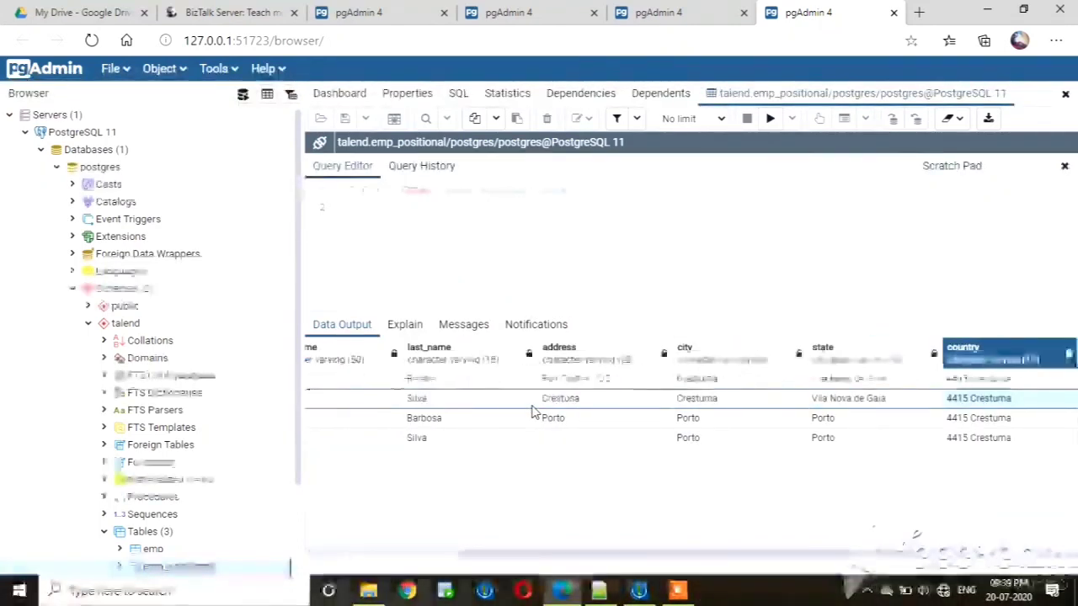